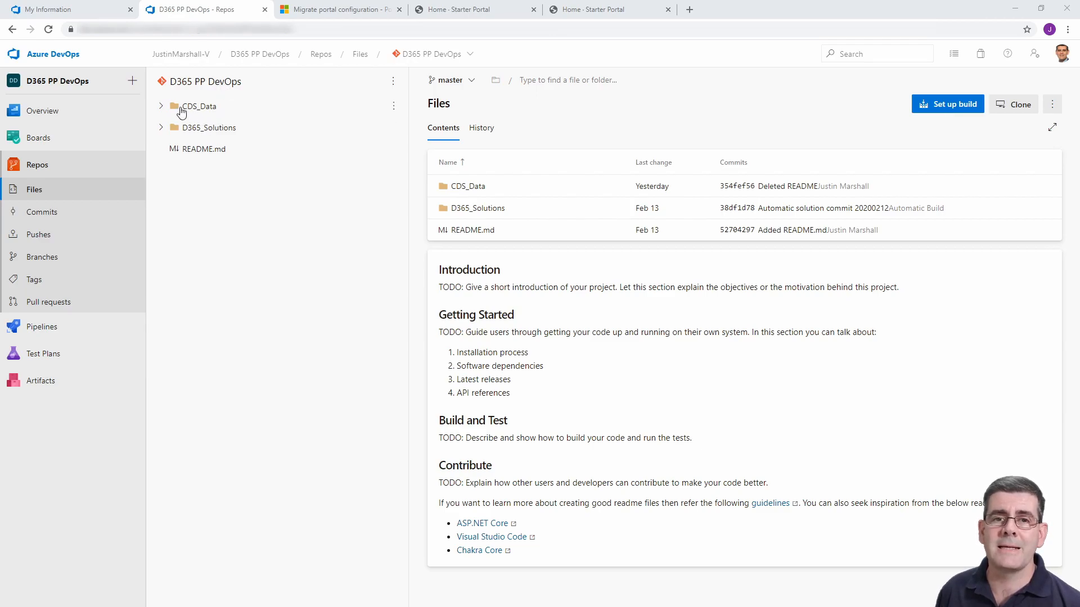
Expand the CDS_Data and Schemas folders in the repository and consult the Migrate portal configuration documentation on schema files.
left_click(161, 106)
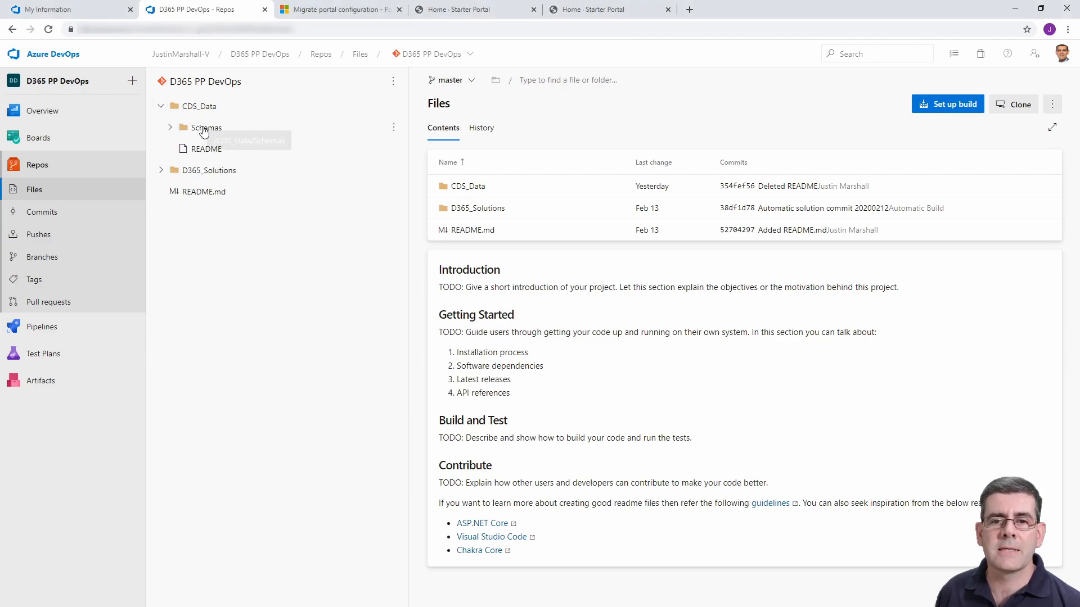
left_click(170, 128)
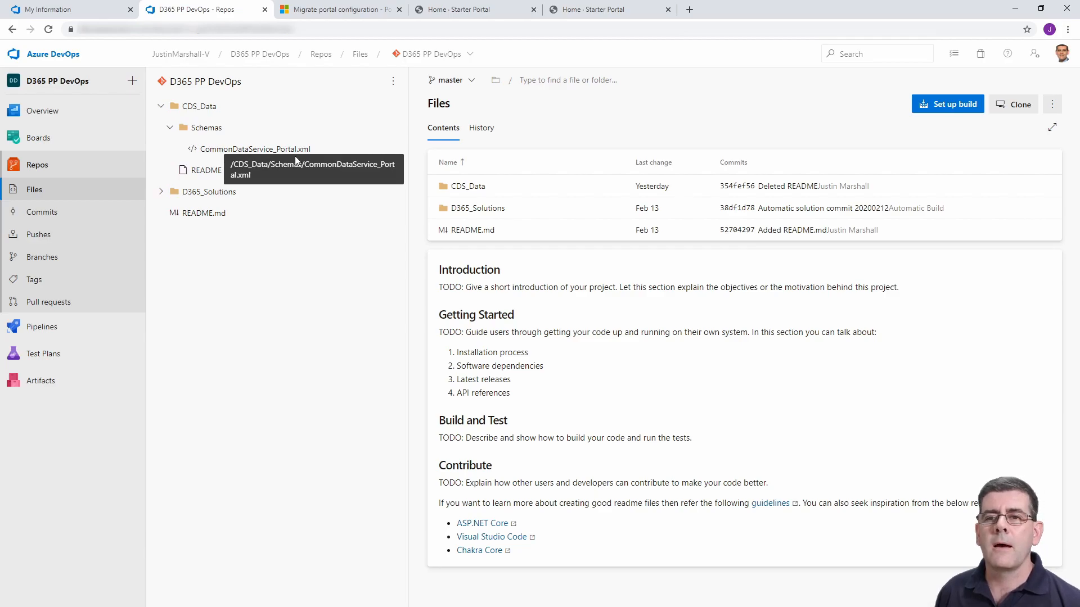
left_click(331, 11)
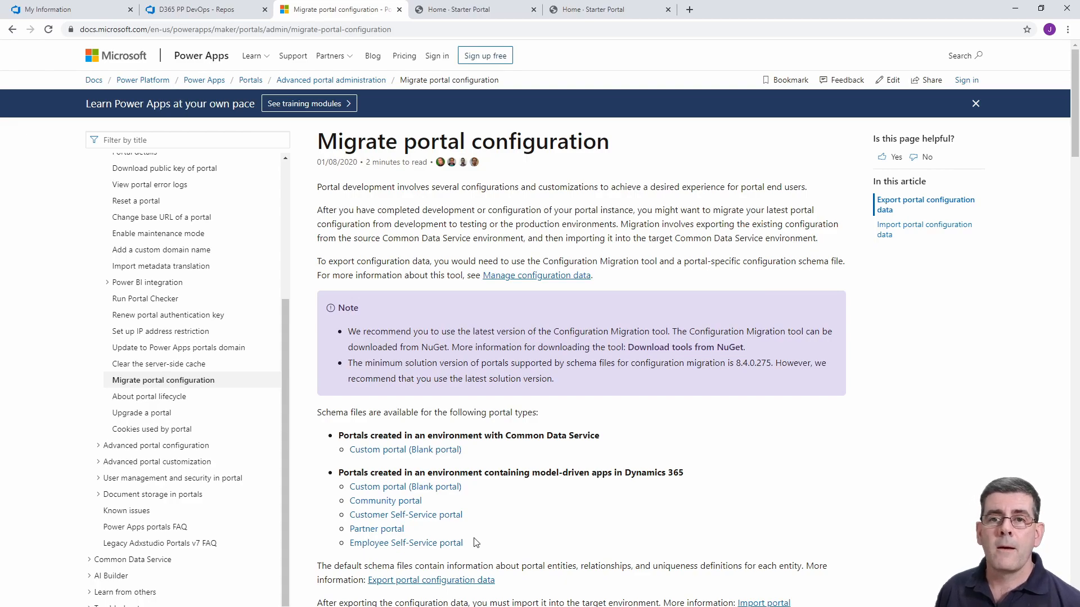
Return to the repository and view the actions available for the Schemas folder, such as uploading files.
left_click(243, 12)
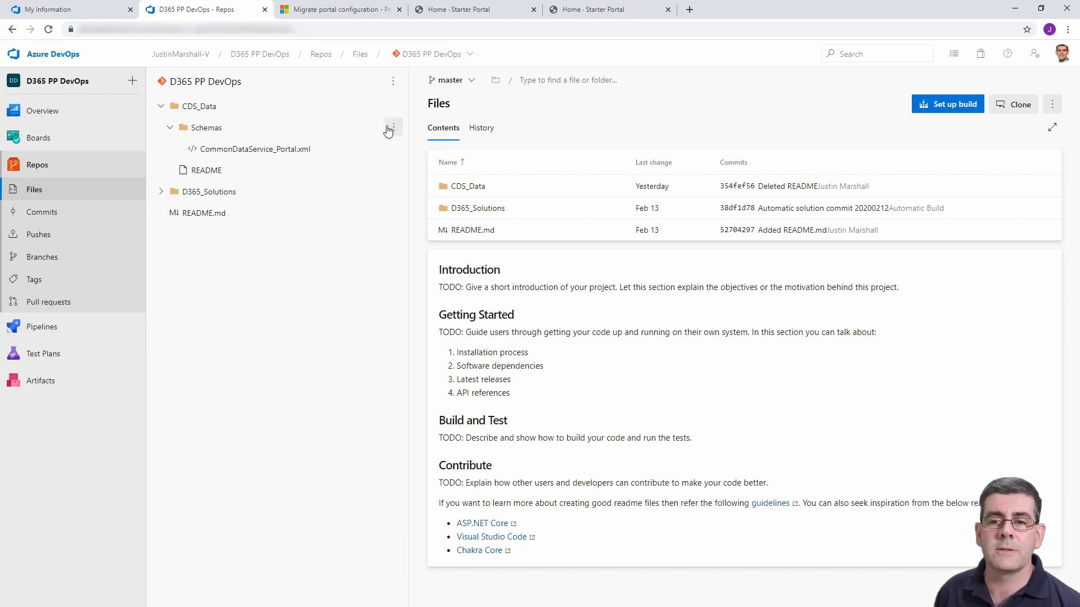
left_click(392, 130)
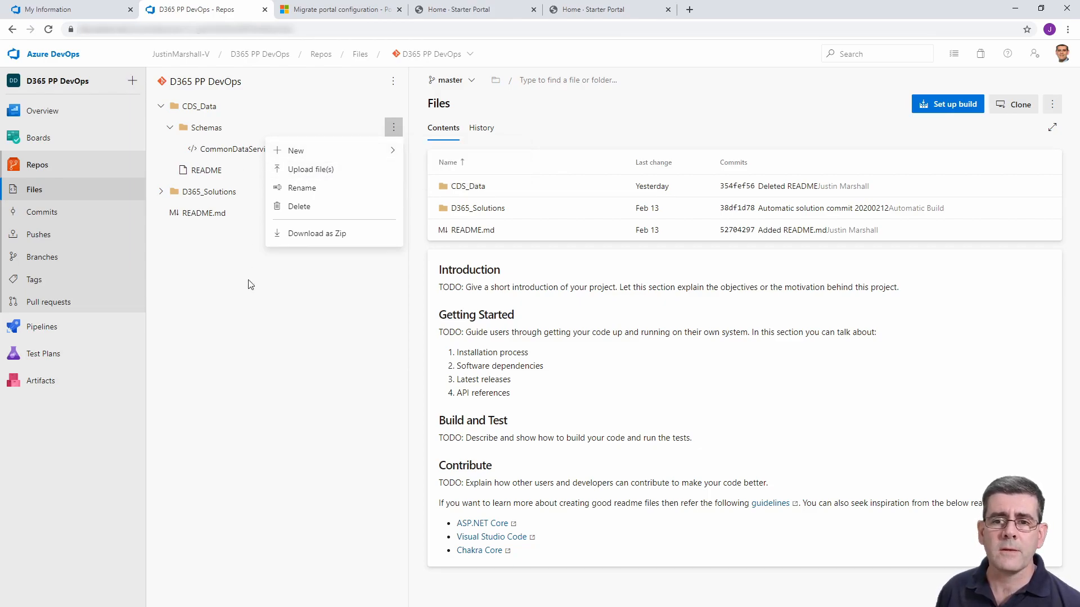
left_click(254, 243)
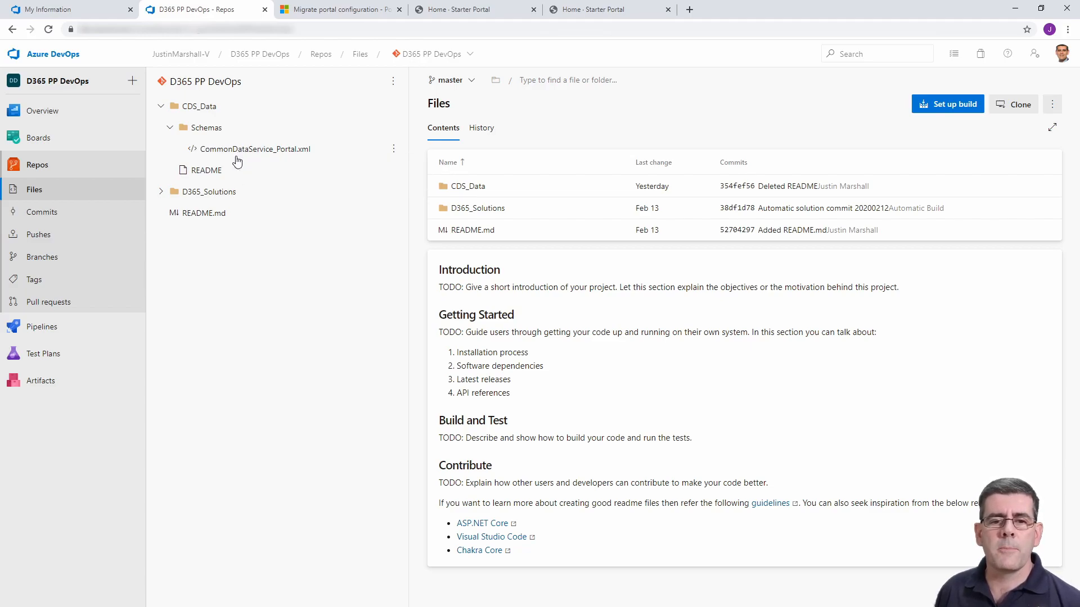
Open the Solution & Config to Version Control pipeline for editing and view its options for adding a job.
left_click(68, 331)
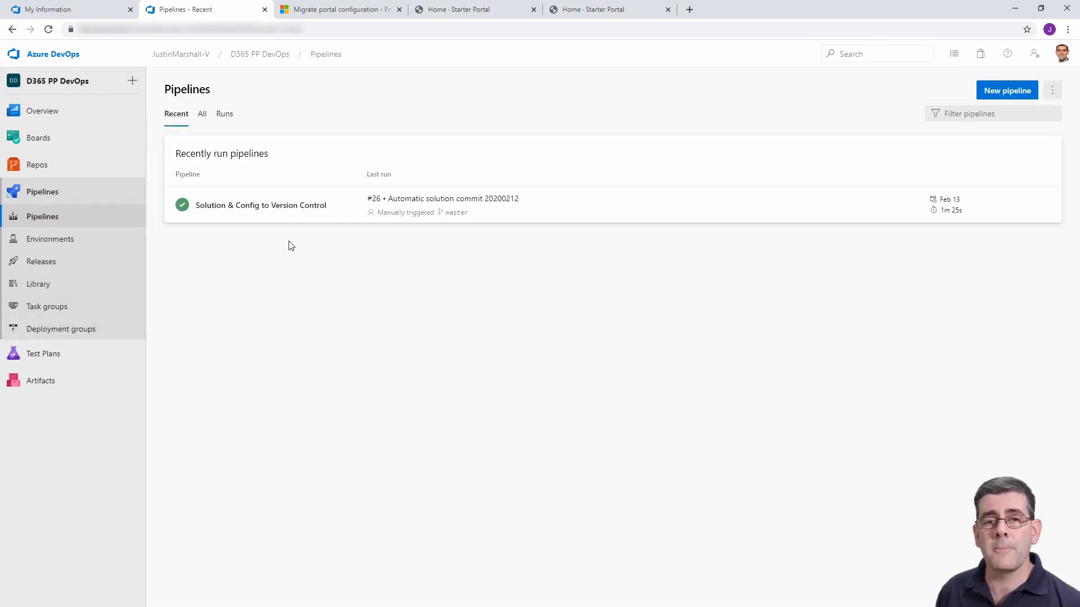
left_click(289, 208)
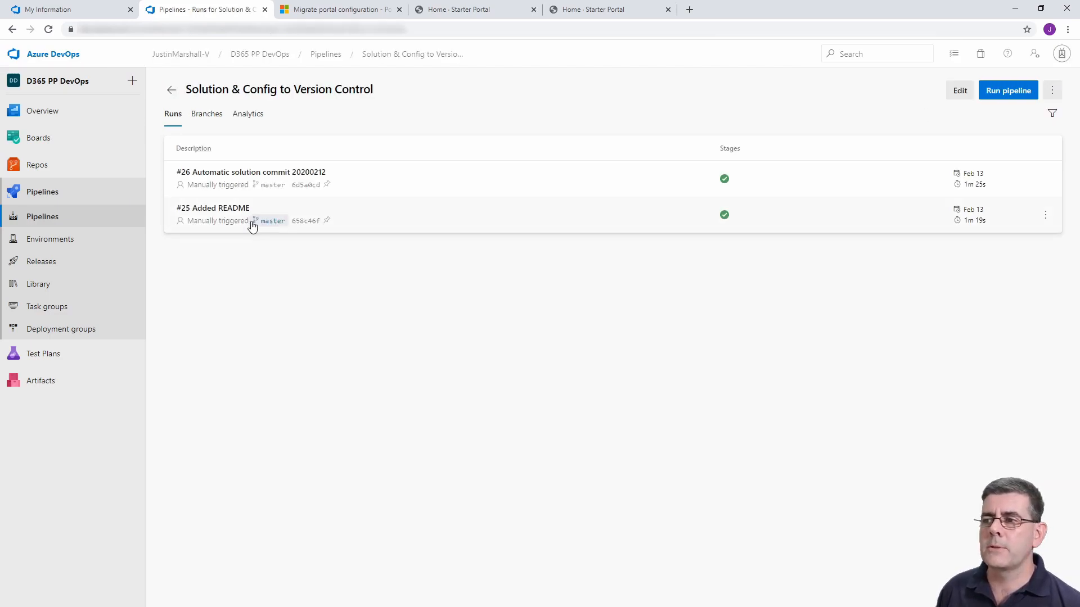
left_click(958, 95)
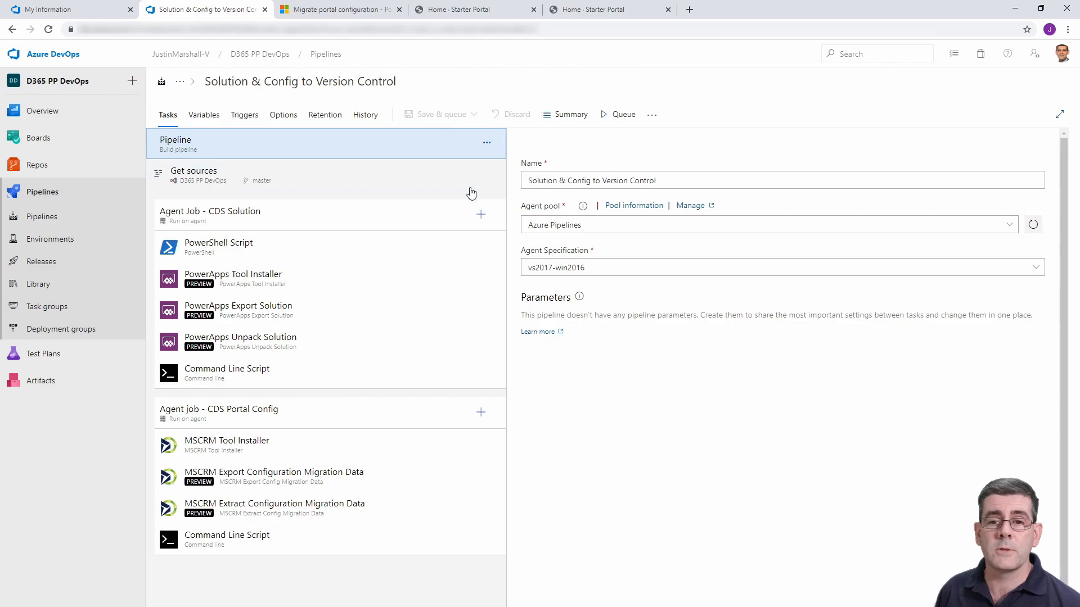
left_click(487, 145)
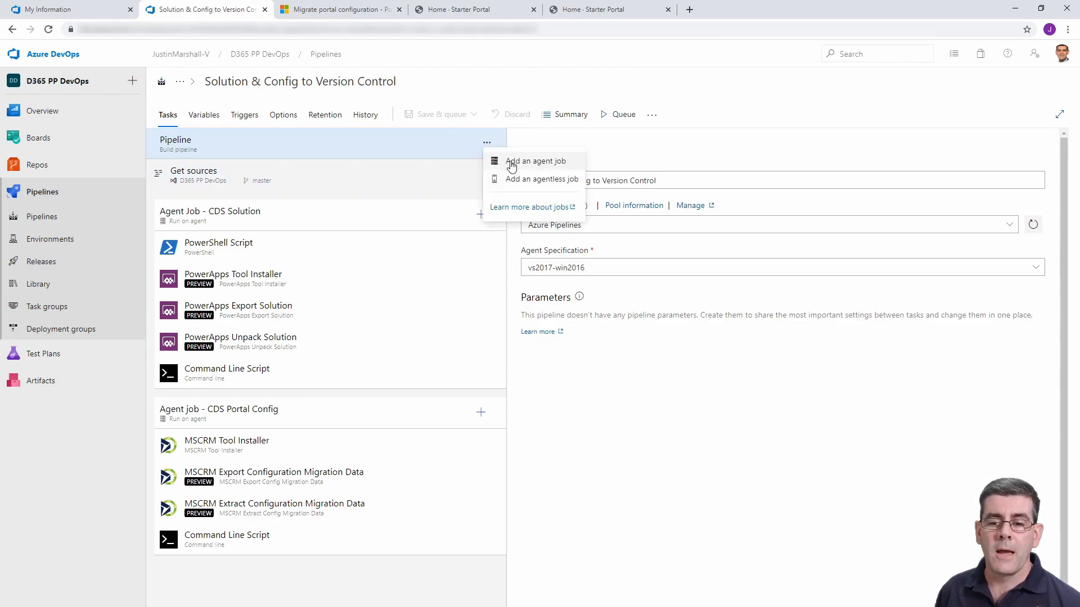
left_click(385, 582)
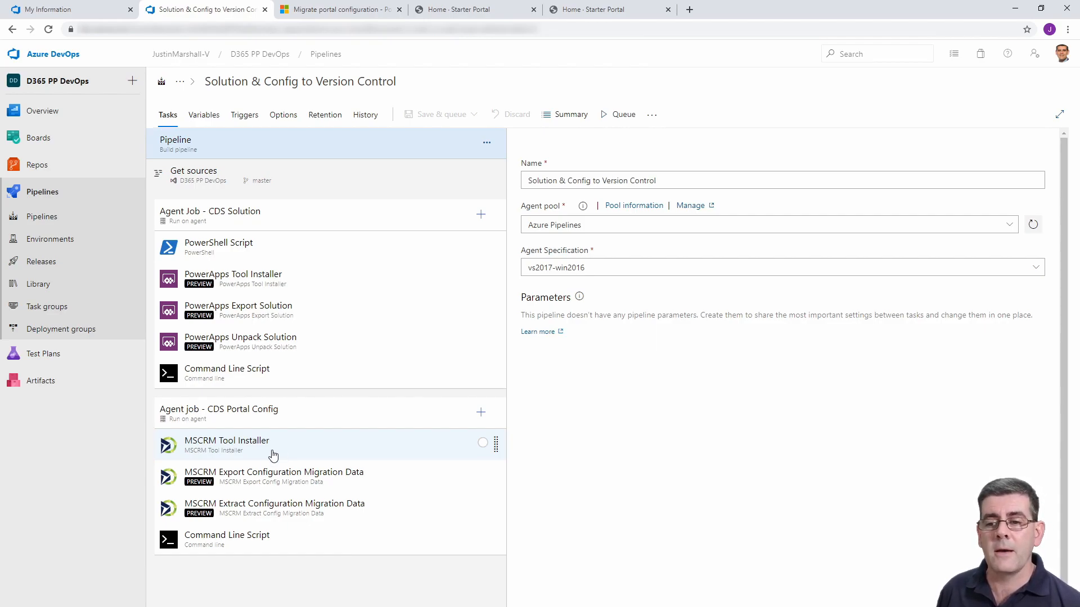
Search the tasks available to the CDS Portal Config job for "mscrm", browse the matching tasks and clear the search.
left_click(480, 416)
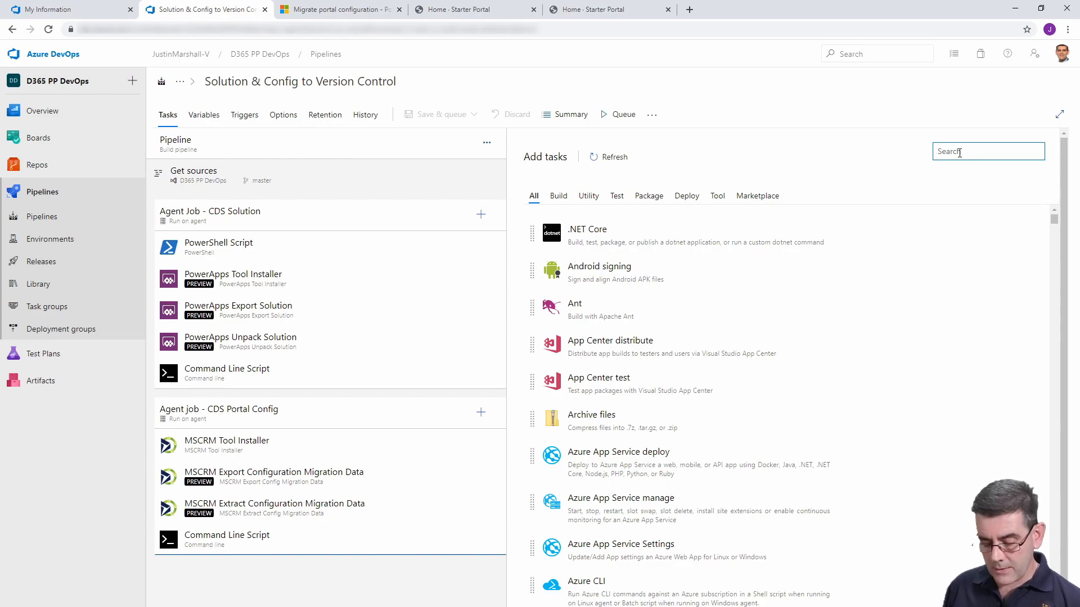
type("mscrm")
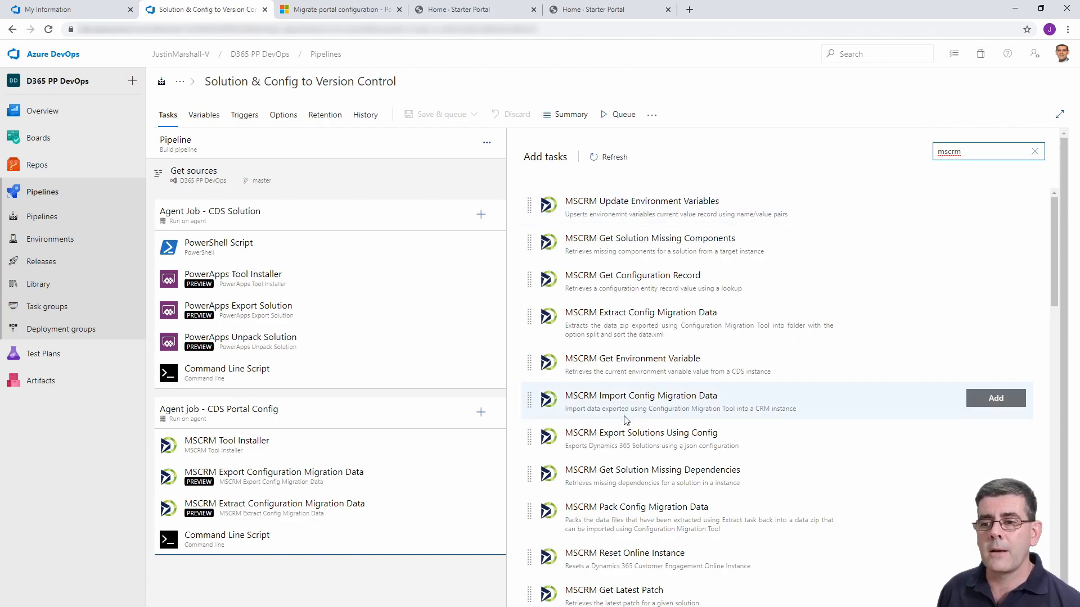
scroll(625, 419, "down", 2)
scroll(625, 419, "down", 17)
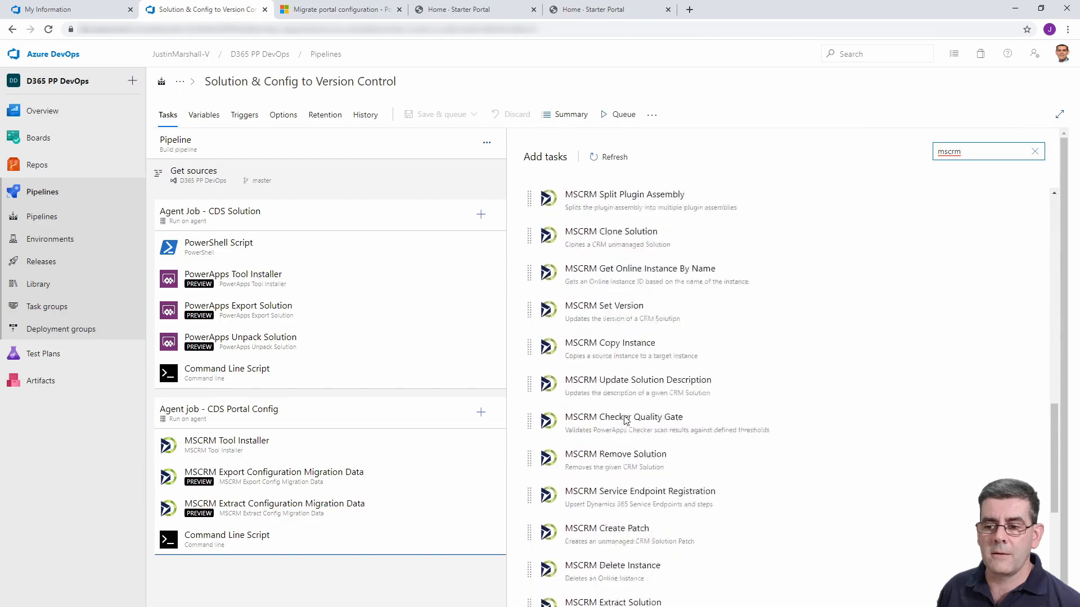
scroll(626, 419, "down", 6)
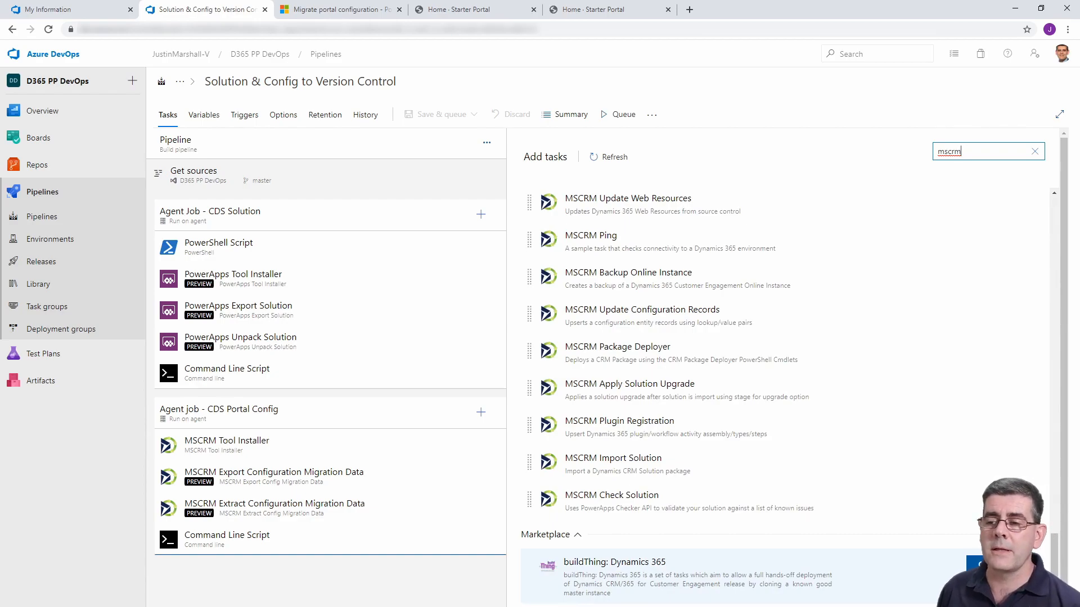
mouse_move(864, 463)
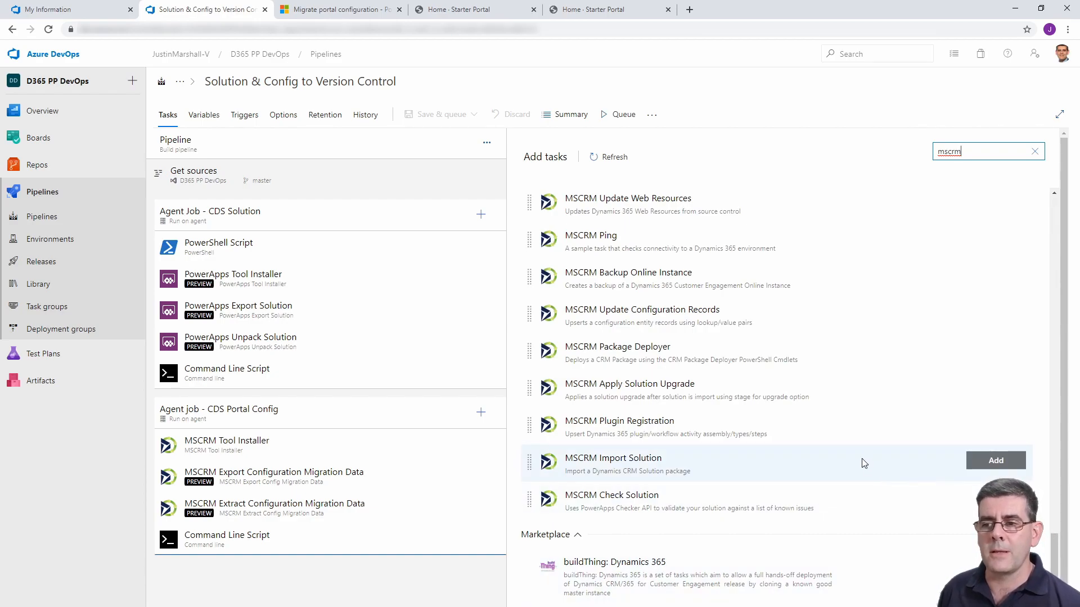
scroll(864, 464, "up", 5)
scroll(864, 463, "up", 6)
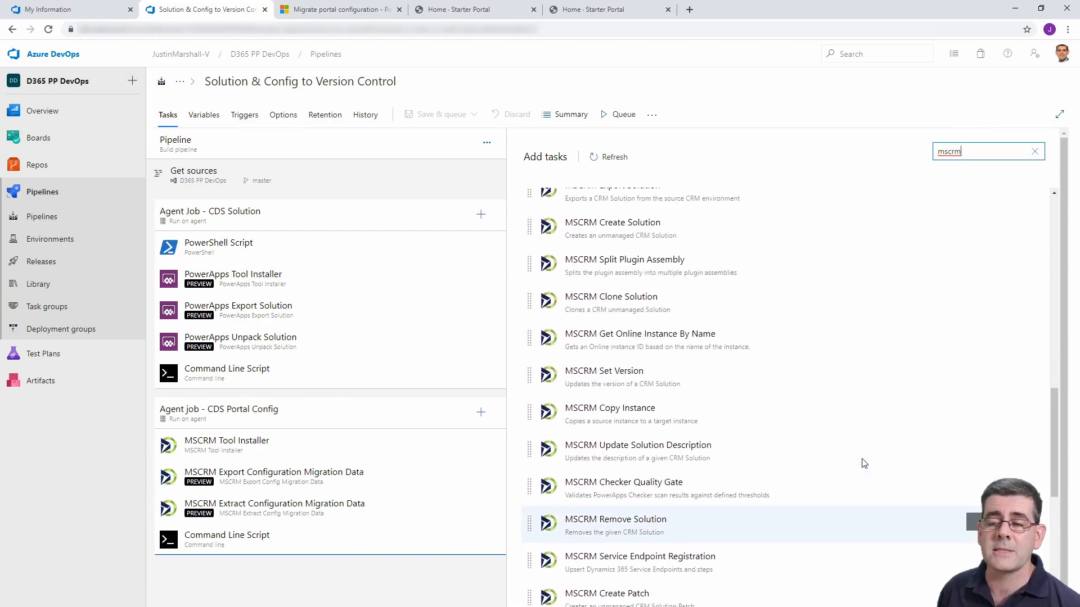
scroll(864, 463, "up", 5)
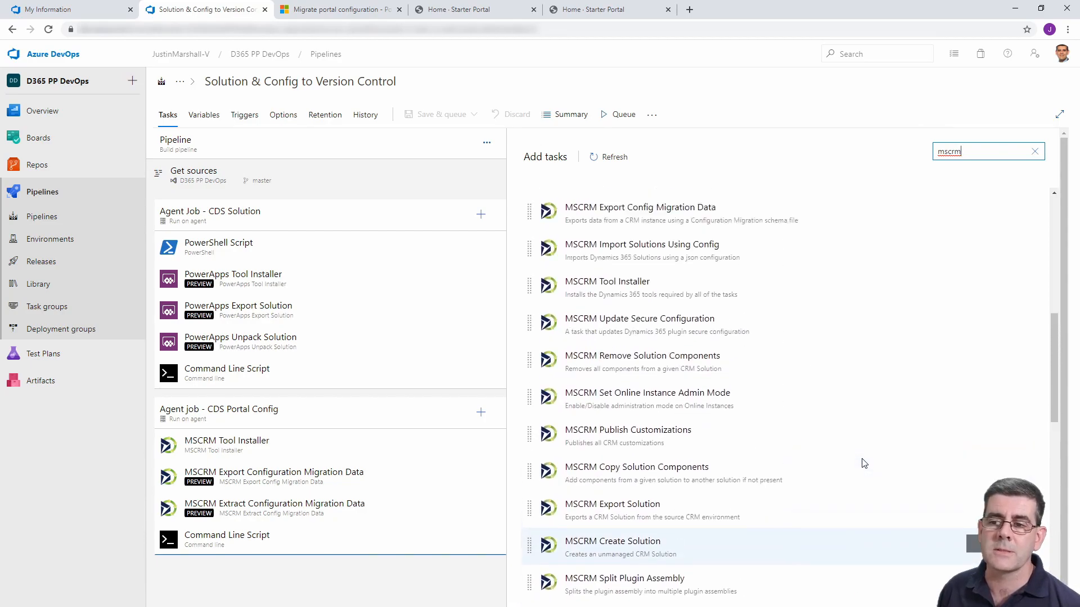
scroll(864, 464, "up", 6)
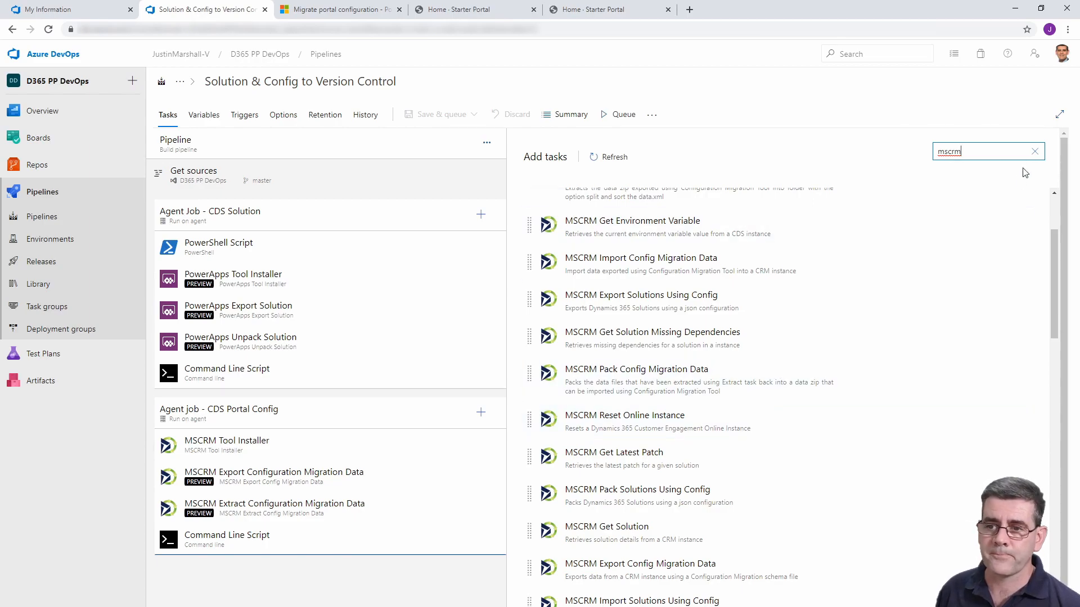
left_click(1034, 152)
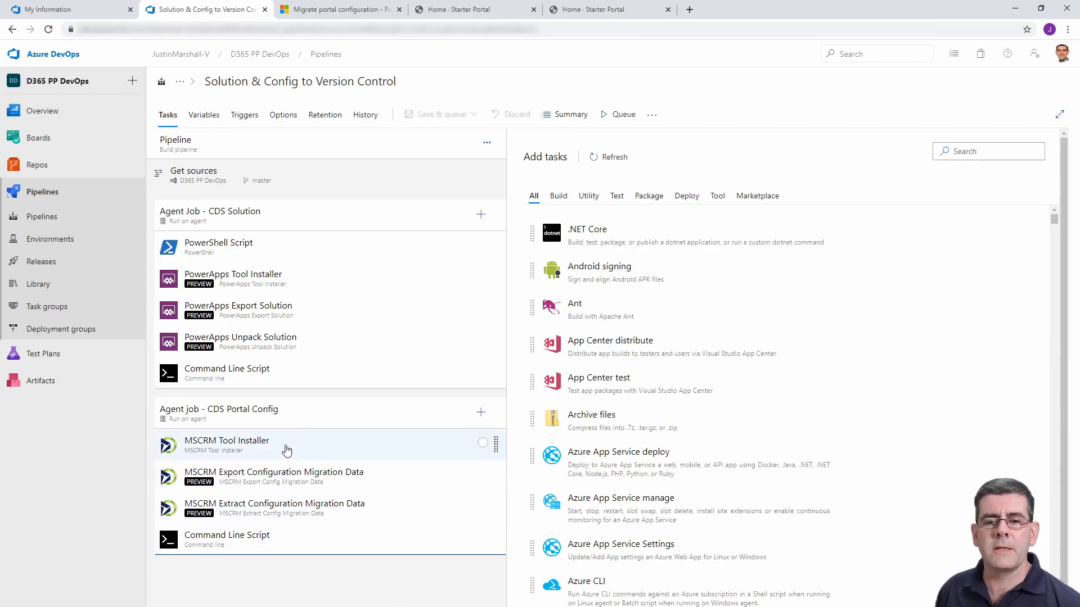
Examine the settings of the MSCRM Tool Installer and Export Configuration Migration Data tasks, including the pipeline variable for the connection string.
left_click(286, 449)
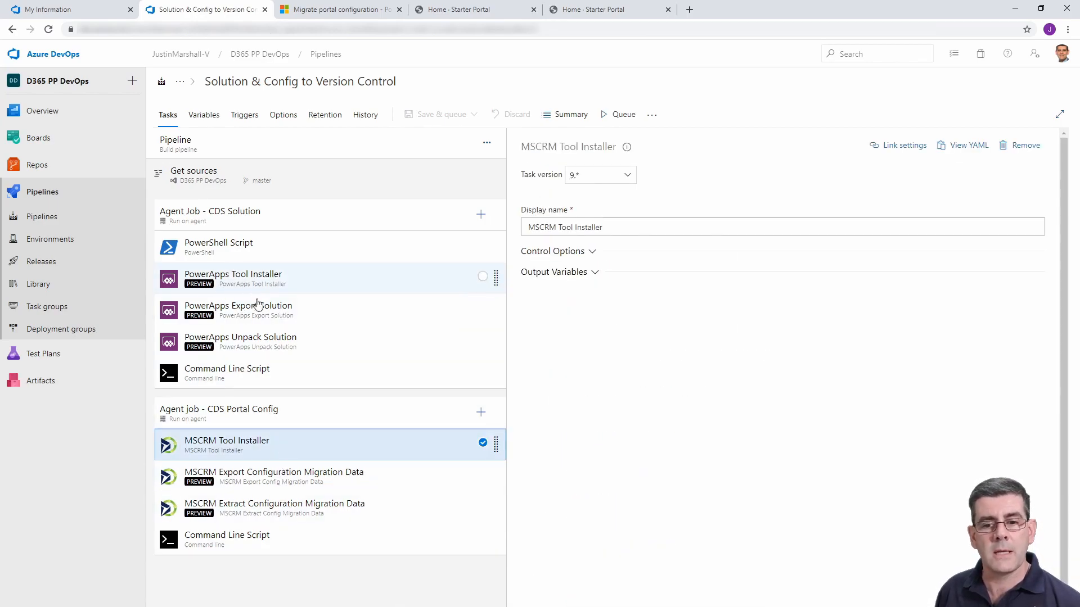
left_click(289, 481)
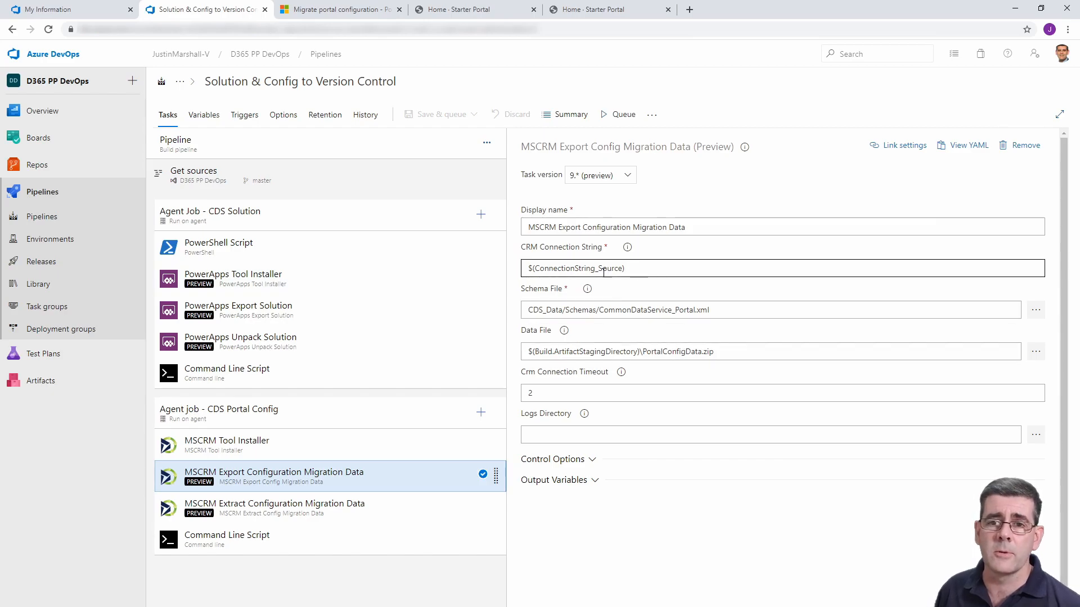
left_click(211, 116)
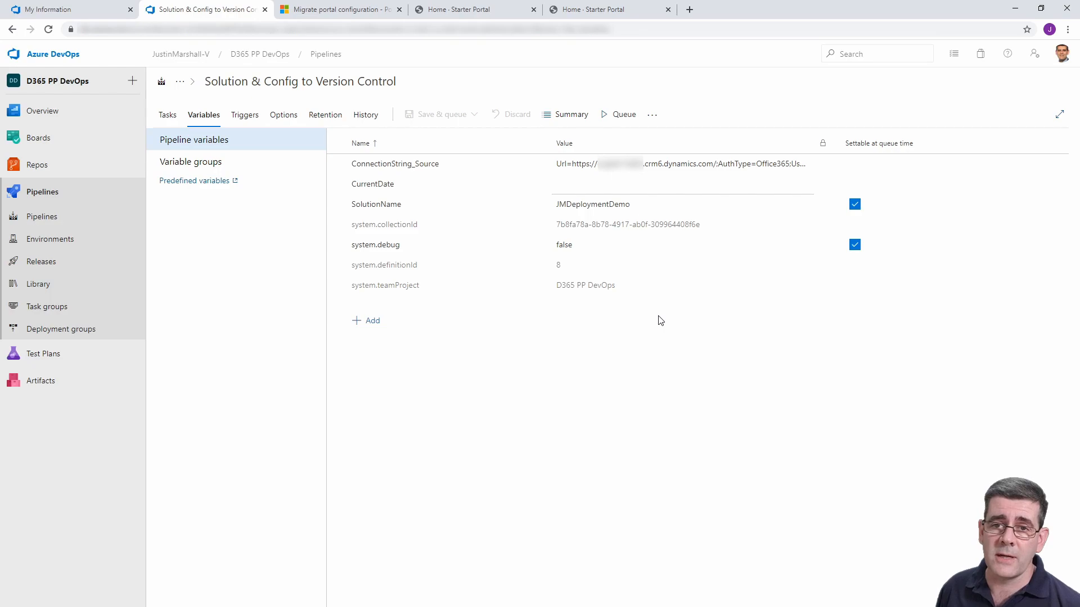
left_click(169, 115)
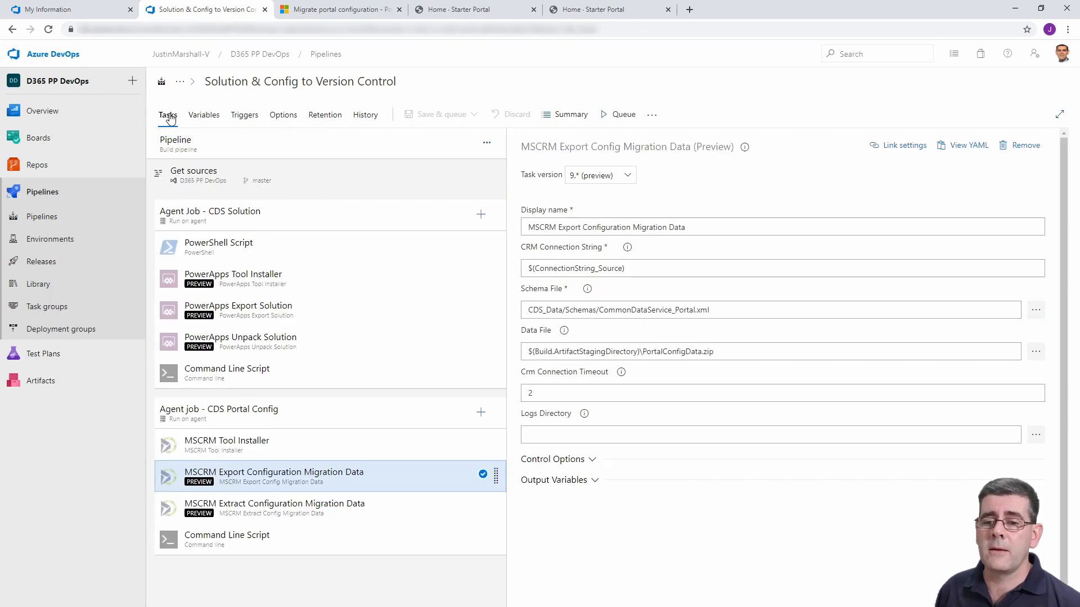
Check the export task's connection string, schema file and data file fields, browsing the repository path of the schema file without changing it.
left_click(534, 268)
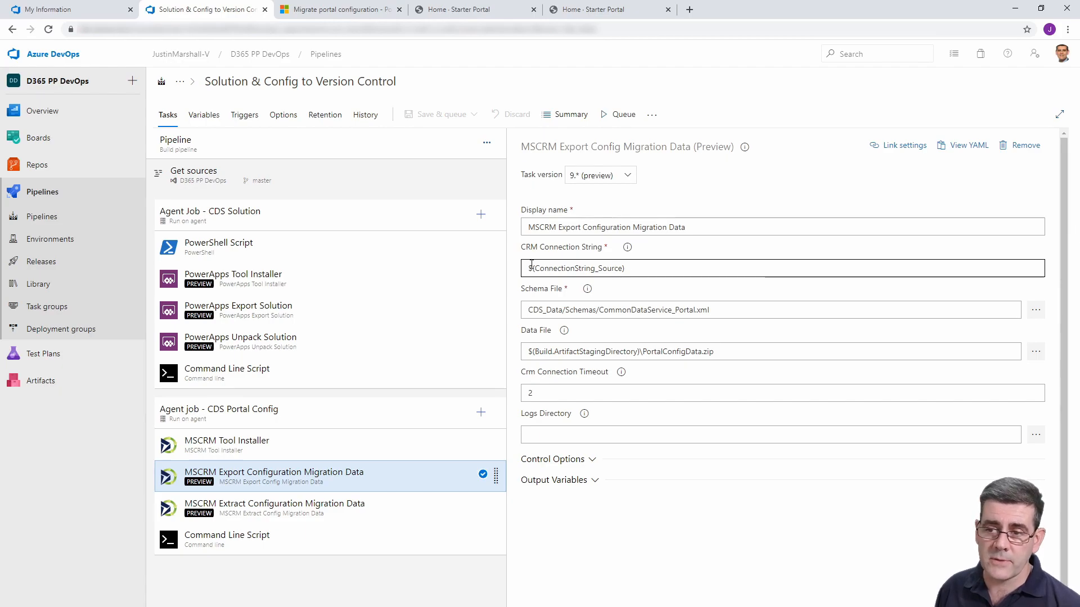
left_click(689, 334)
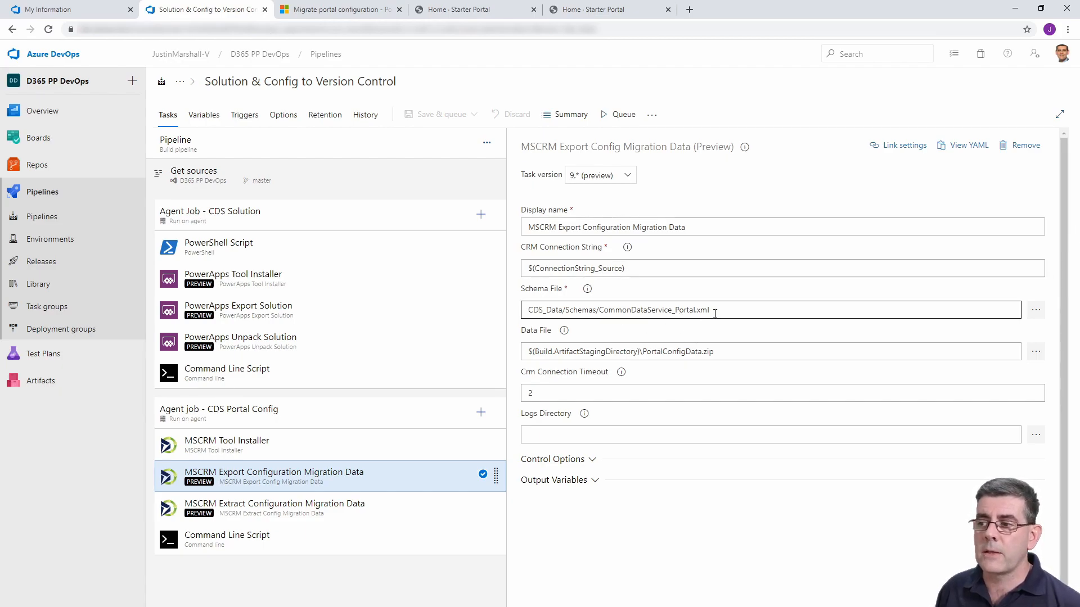
left_click(1036, 311)
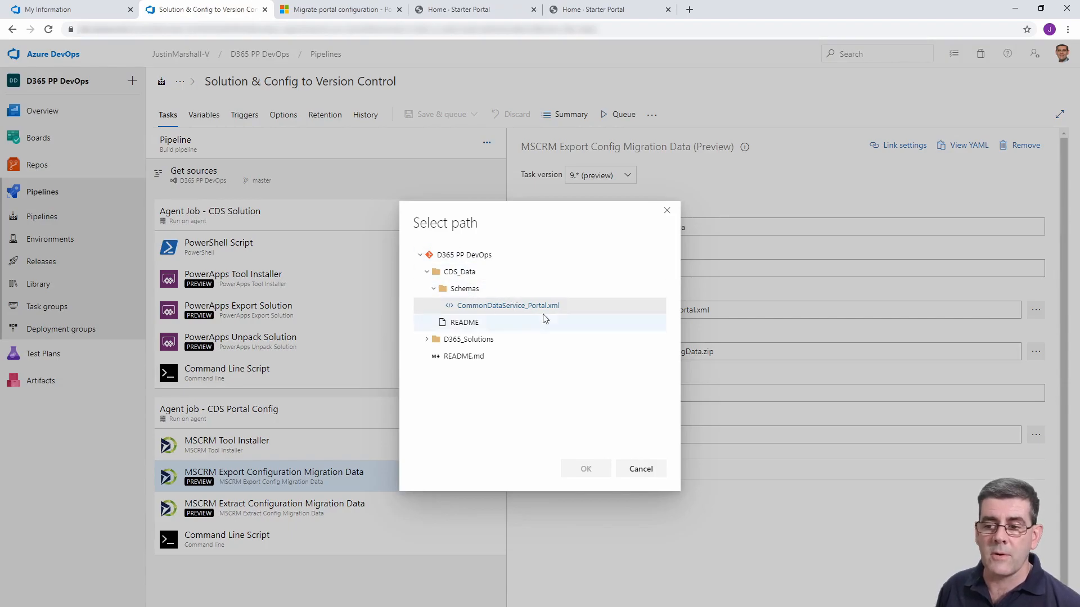
left_click(643, 471)
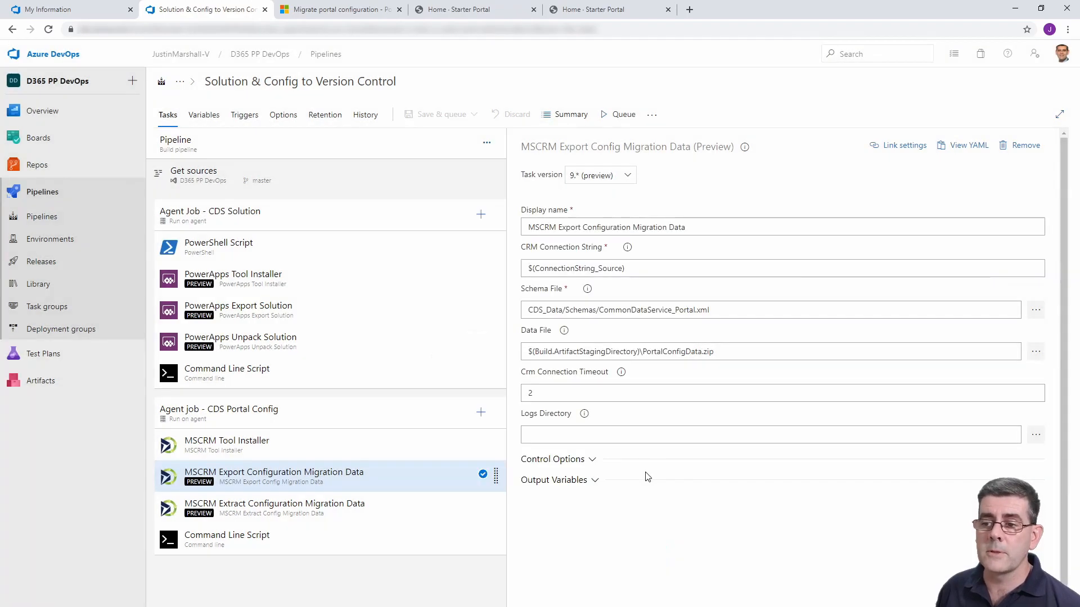
left_click(641, 351)
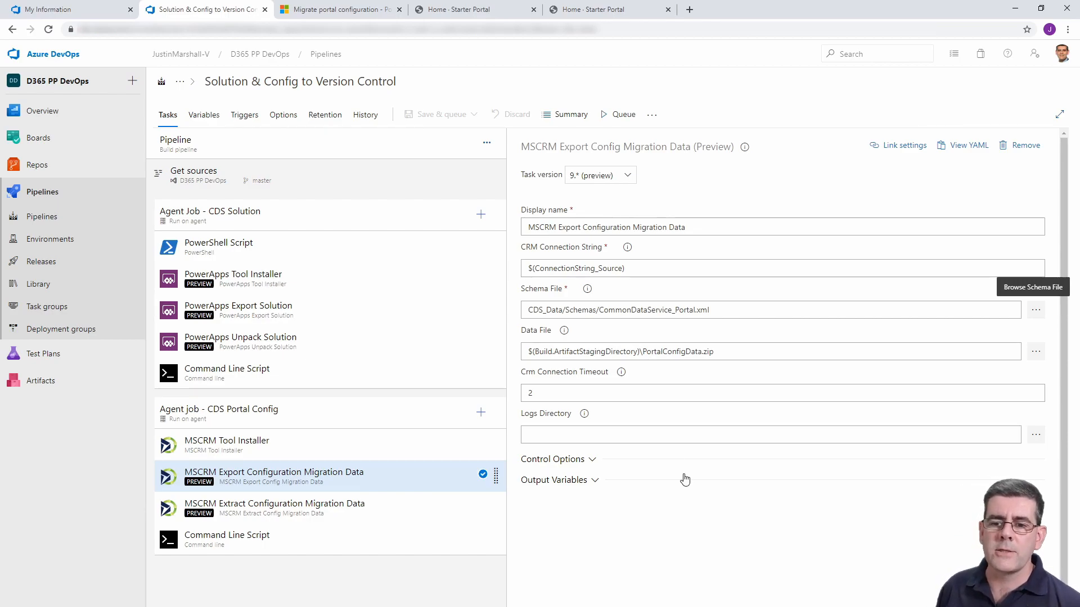
Examine the settings of the MSCRM Extract Configuration Migration Data task and the script of the CDS Portal Config job's Command Line Script task.
left_click(380, 512)
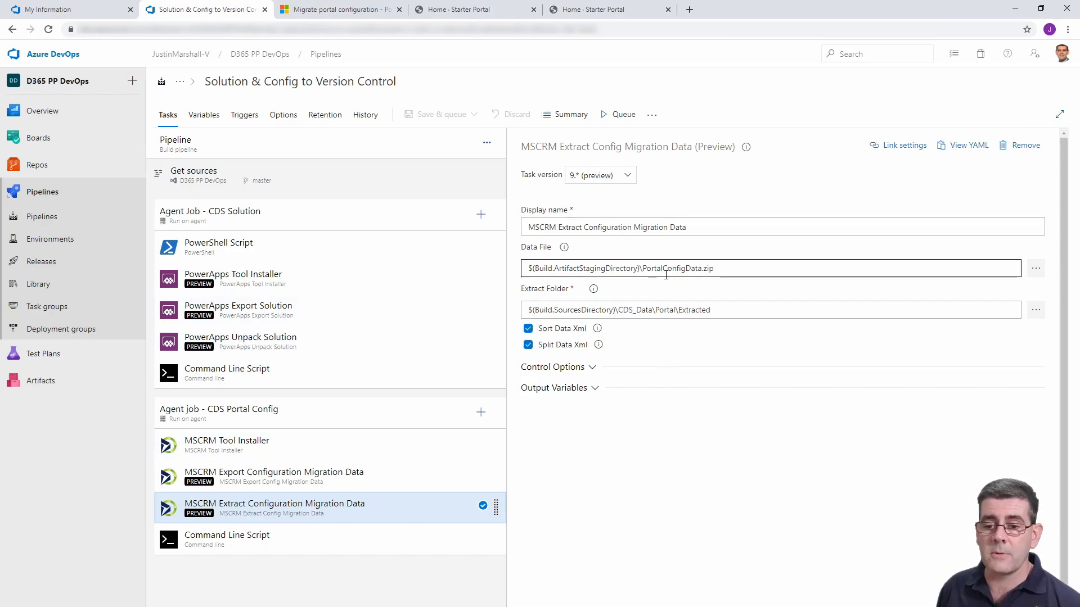
left_click(692, 311)
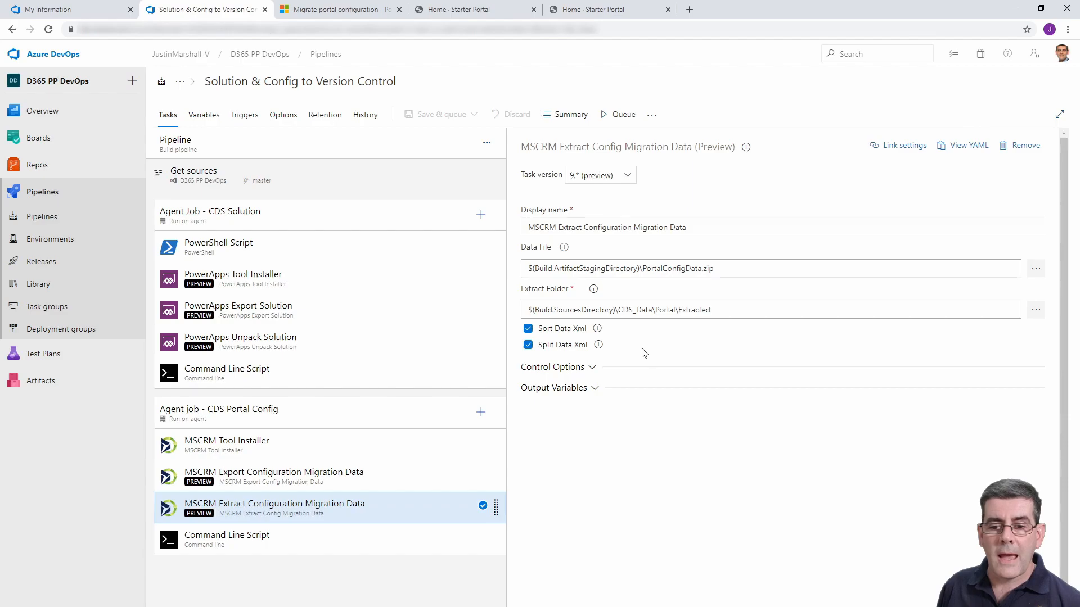
left_click(299, 544)
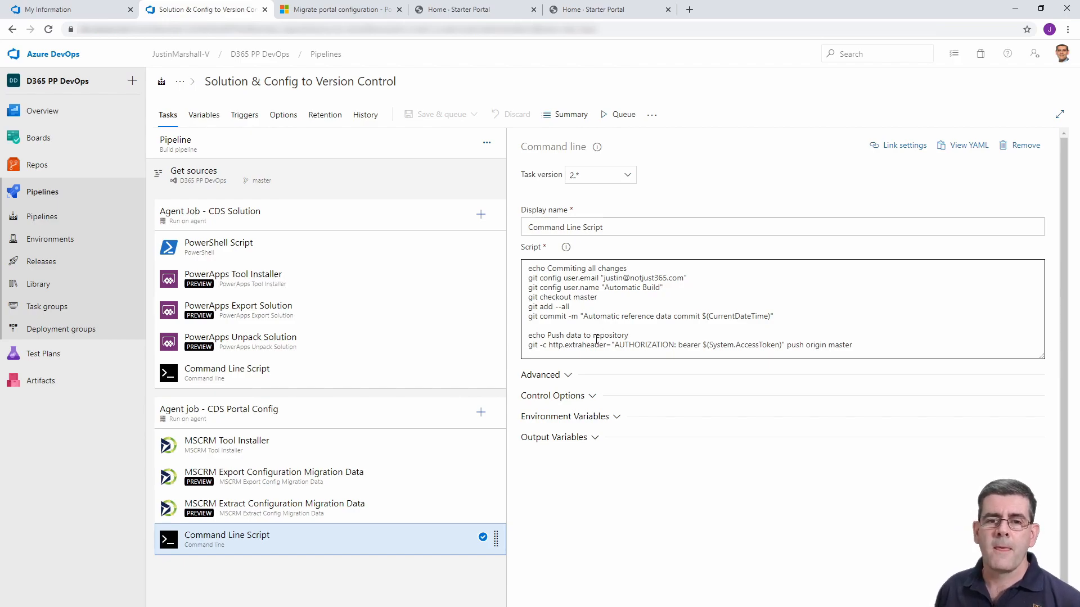
Open the "Release solution & config to target" release pipeline for editing and display the tasks of Stage 1.
left_click(59, 262)
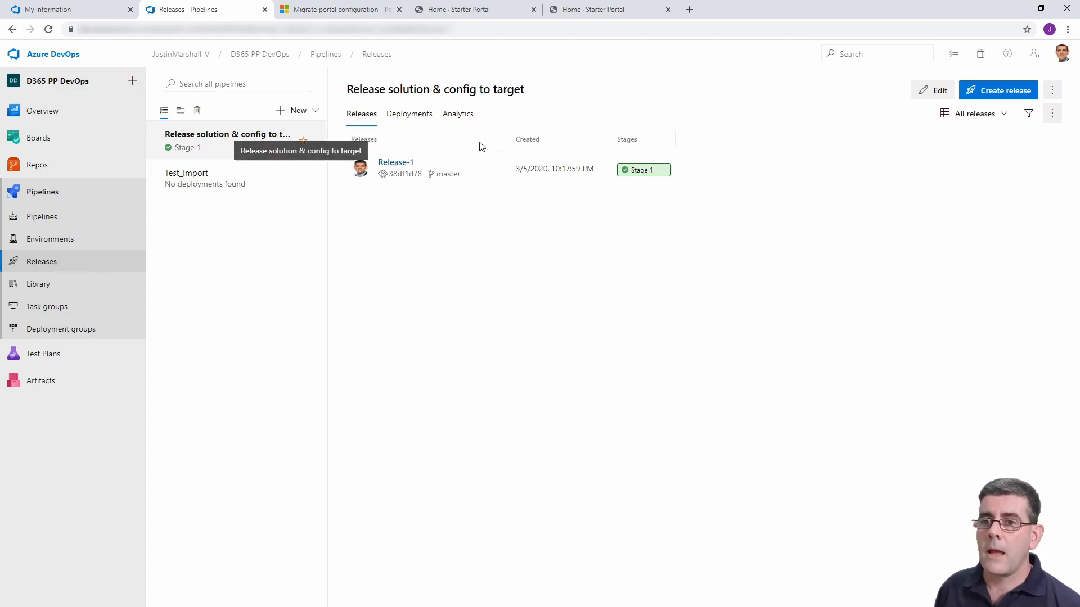
left_click(931, 93)
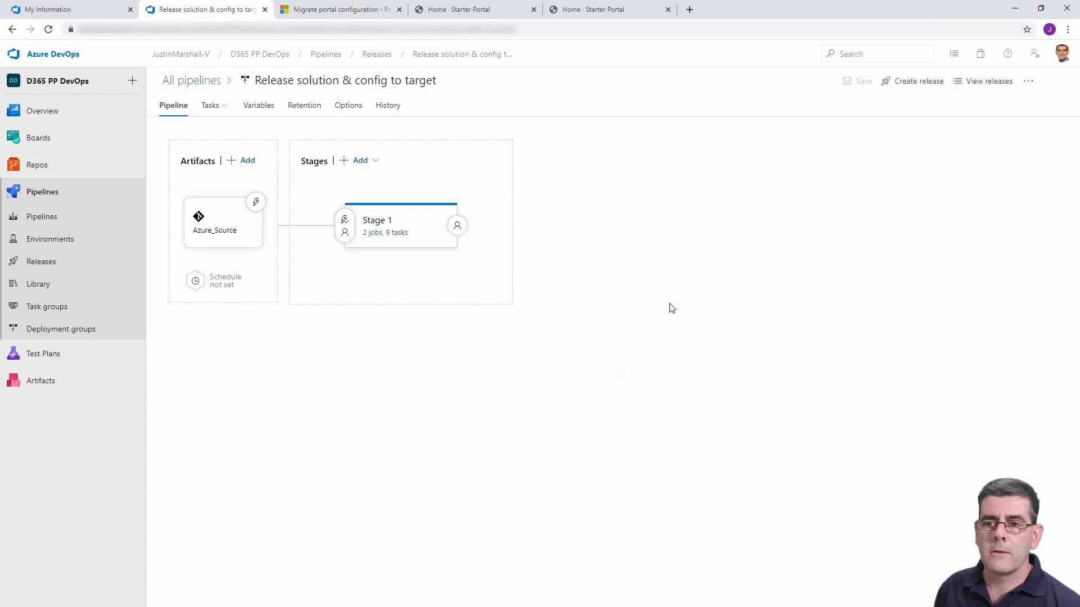
left_click(374, 234)
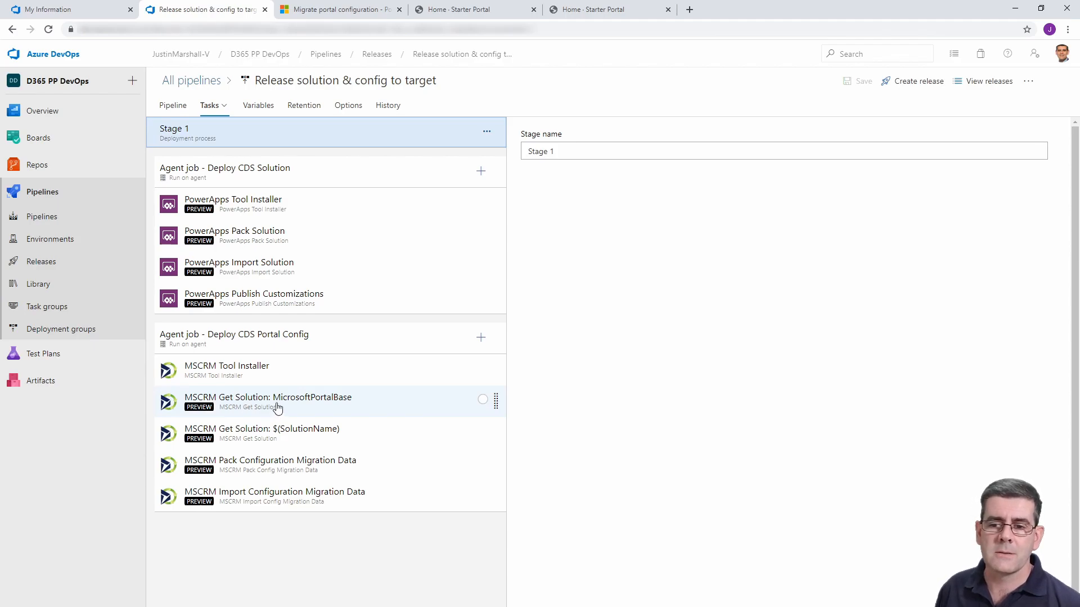
Examine the settings of the two MSCRM Get Solution tasks, including their solution names and exists variable names.
left_click(384, 406)
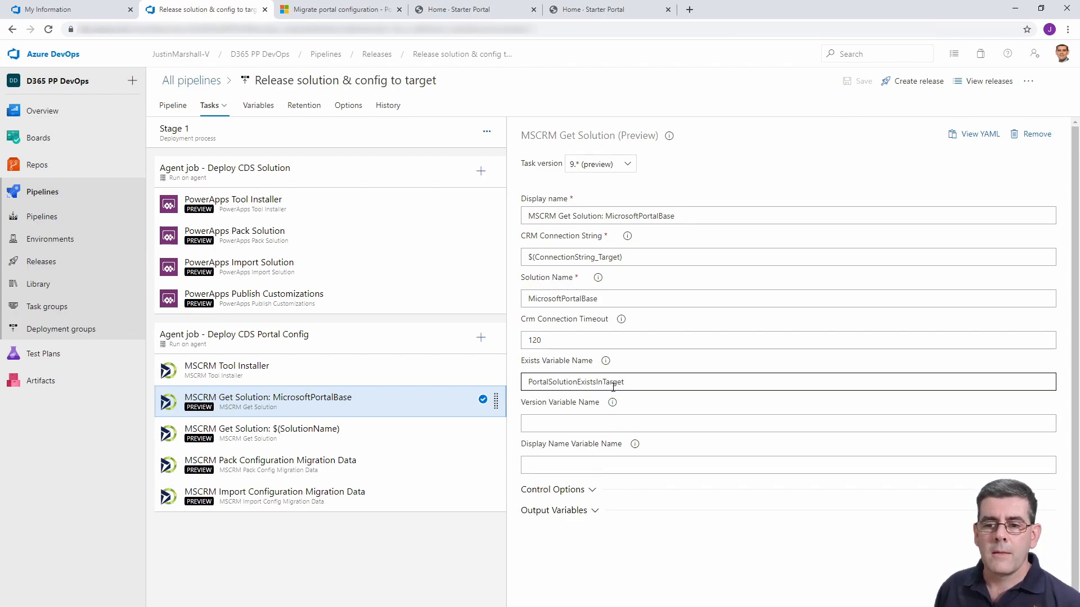
left_click(358, 440)
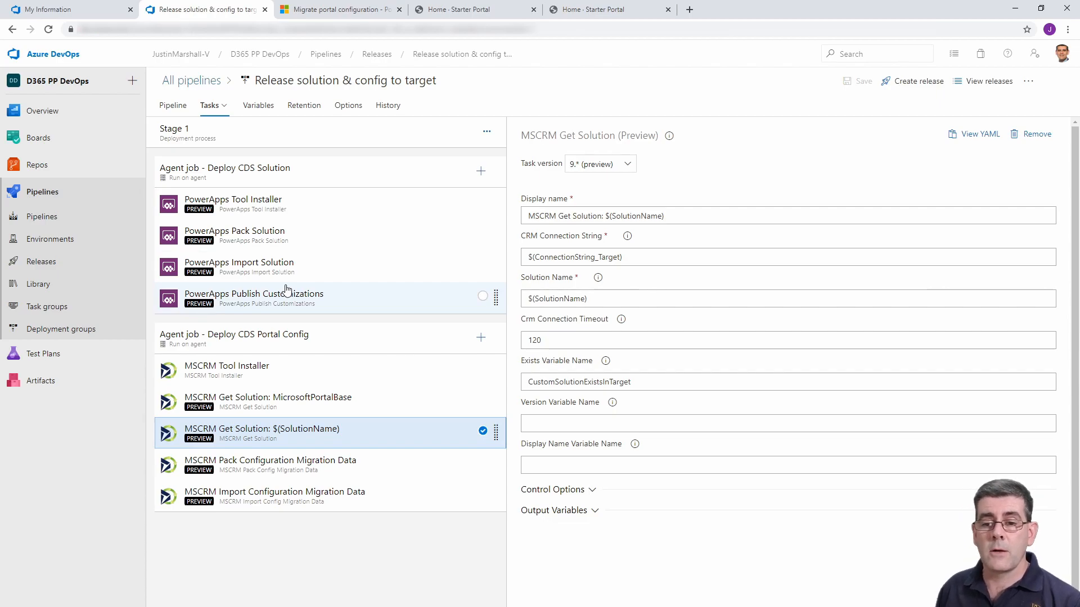
left_click(633, 387)
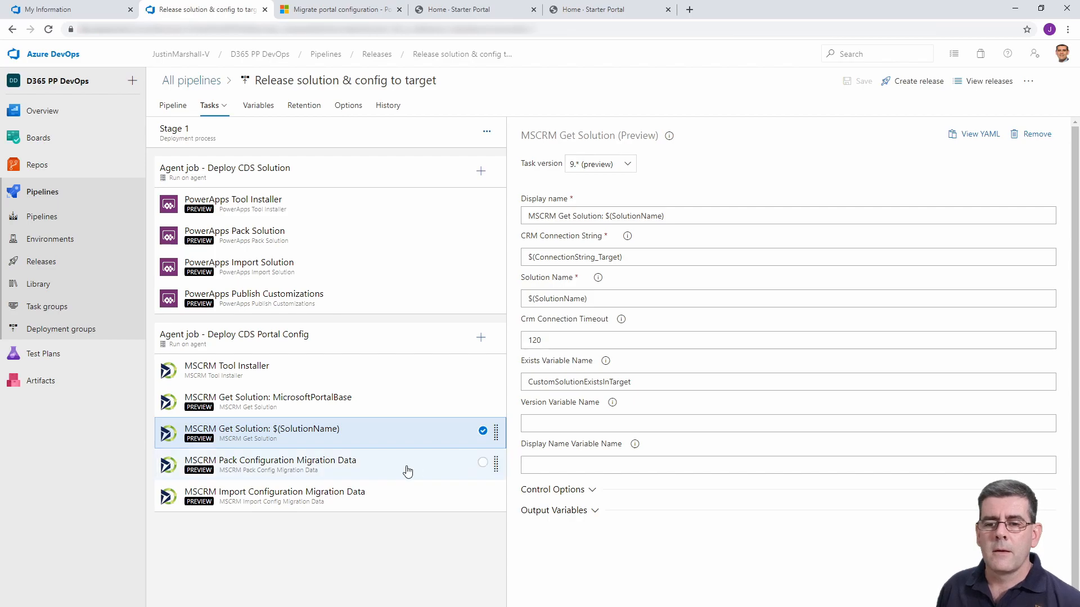
Examine the settings of the MSCRM Pack and Import Configuration Migration Data tasks and the Pack task's custom run condition.
left_click(370, 469)
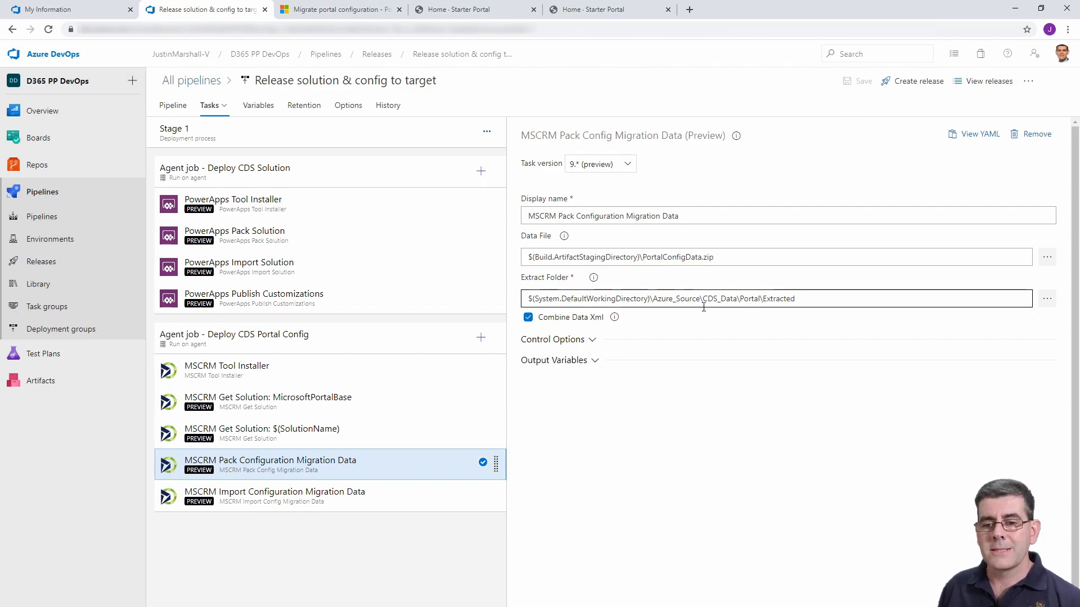
left_click(409, 500)
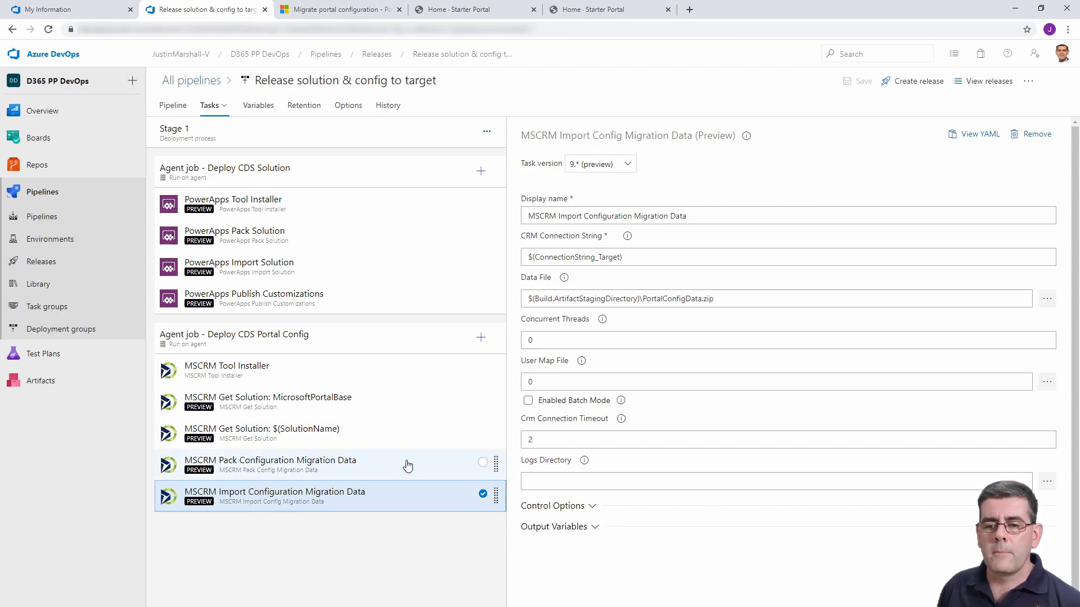
left_click(378, 476)
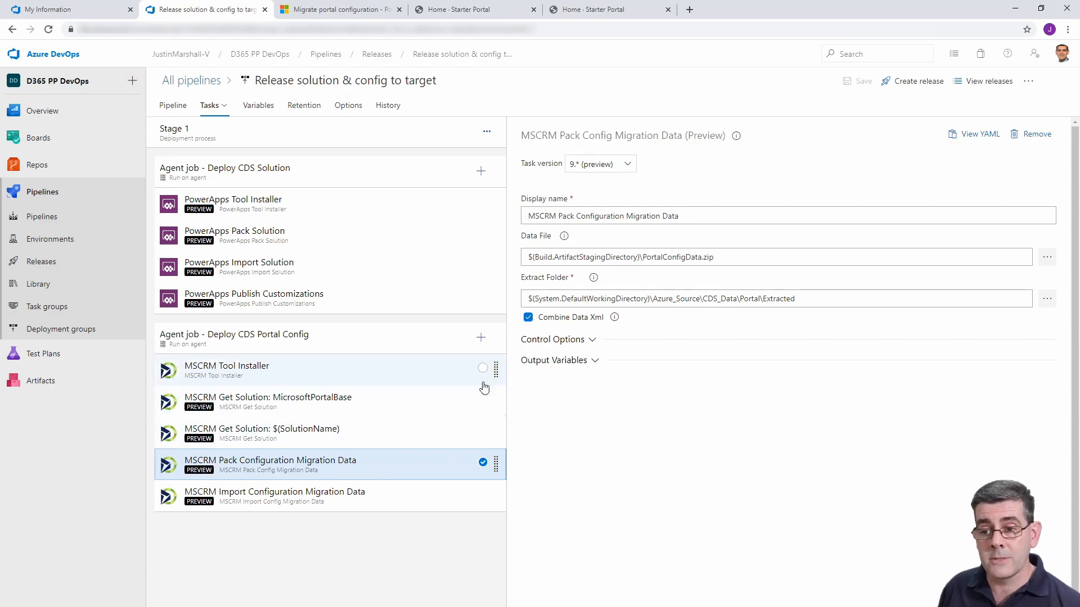
left_click(592, 341)
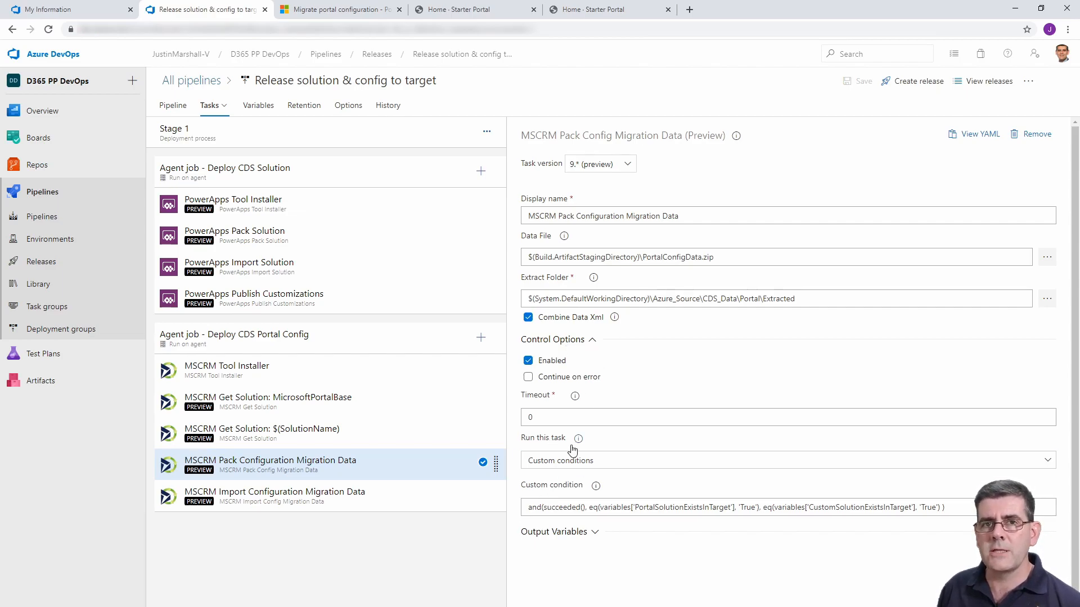
left_click(549, 460)
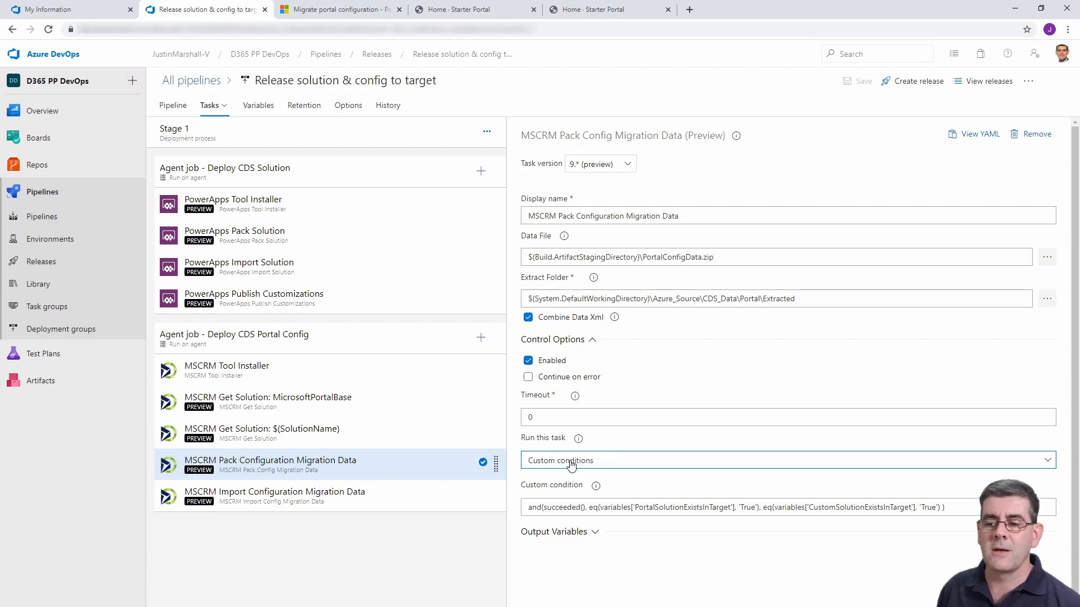
left_click(536, 510)
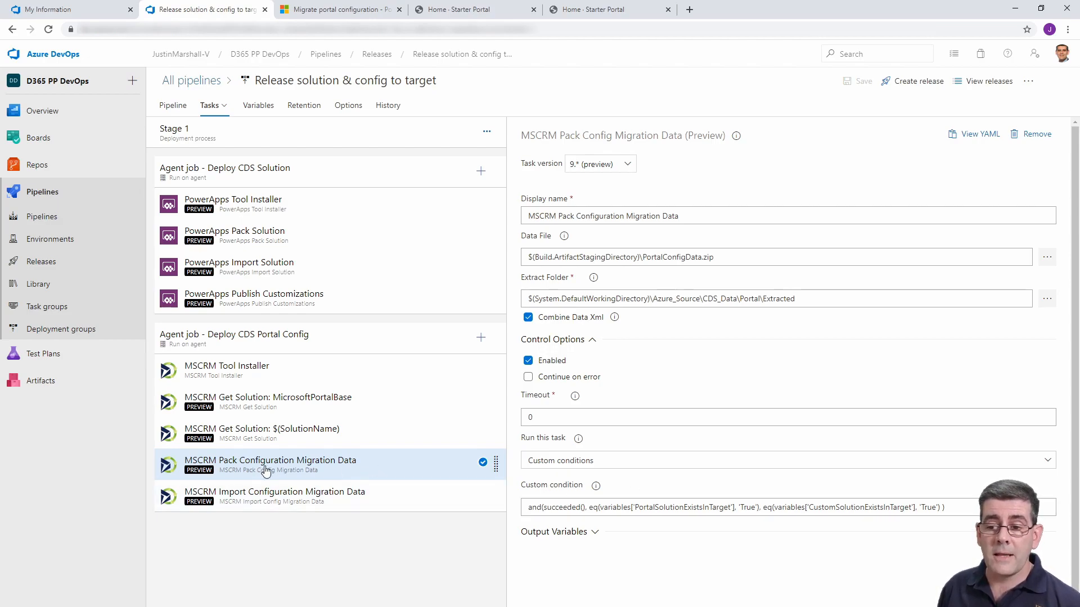
Check the control options of the MSCRM Import Configuration Migration Data task and the agent job settings of Deploy CDS Portal Config.
left_click(356, 496)
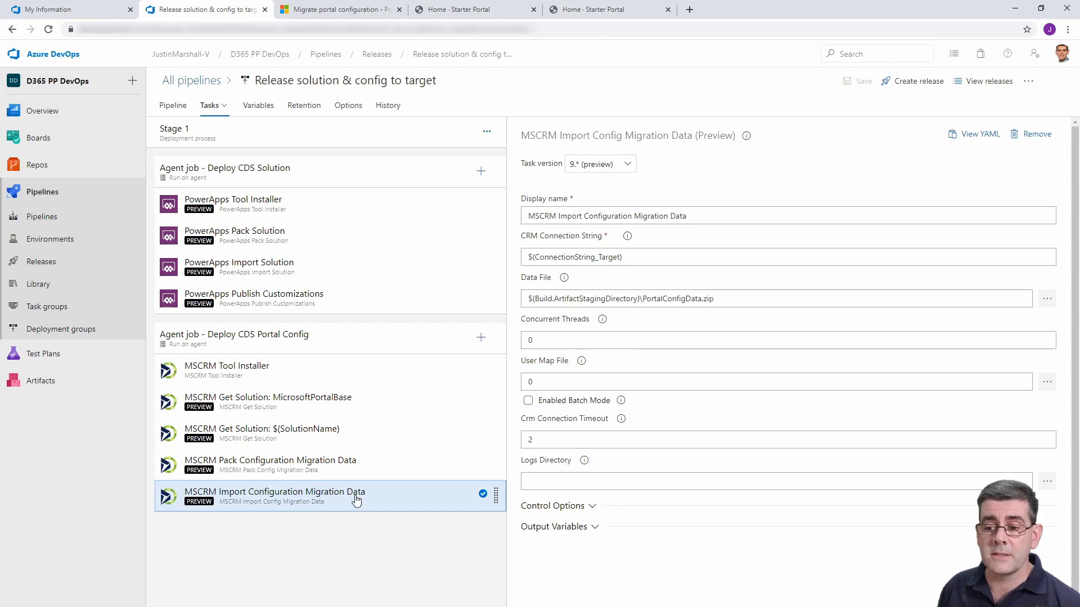
left_click(594, 507)
scroll(711, 542, "down", 2)
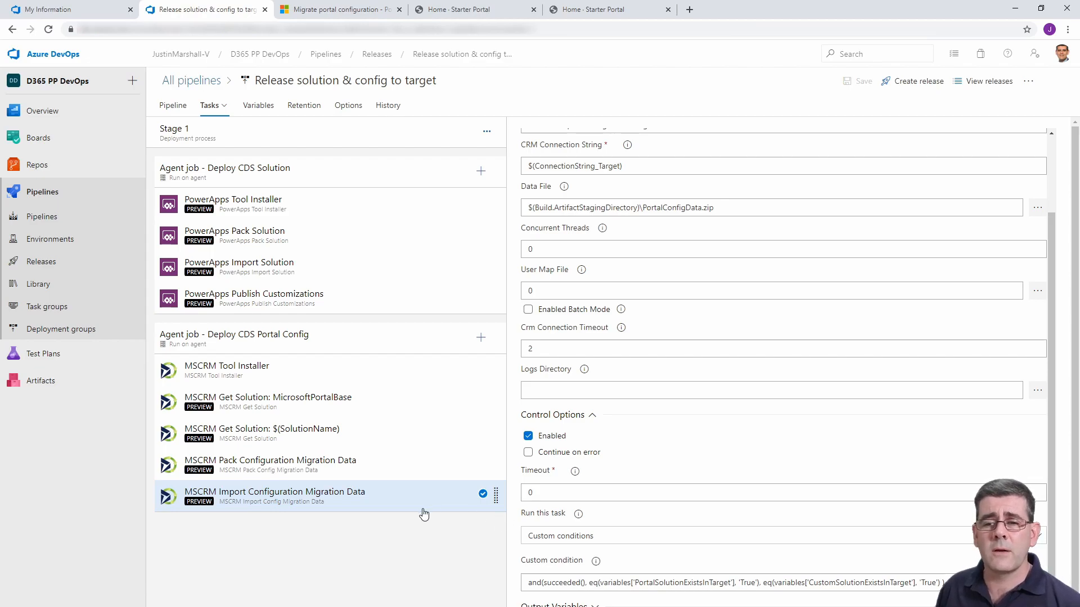
left_click(254, 345)
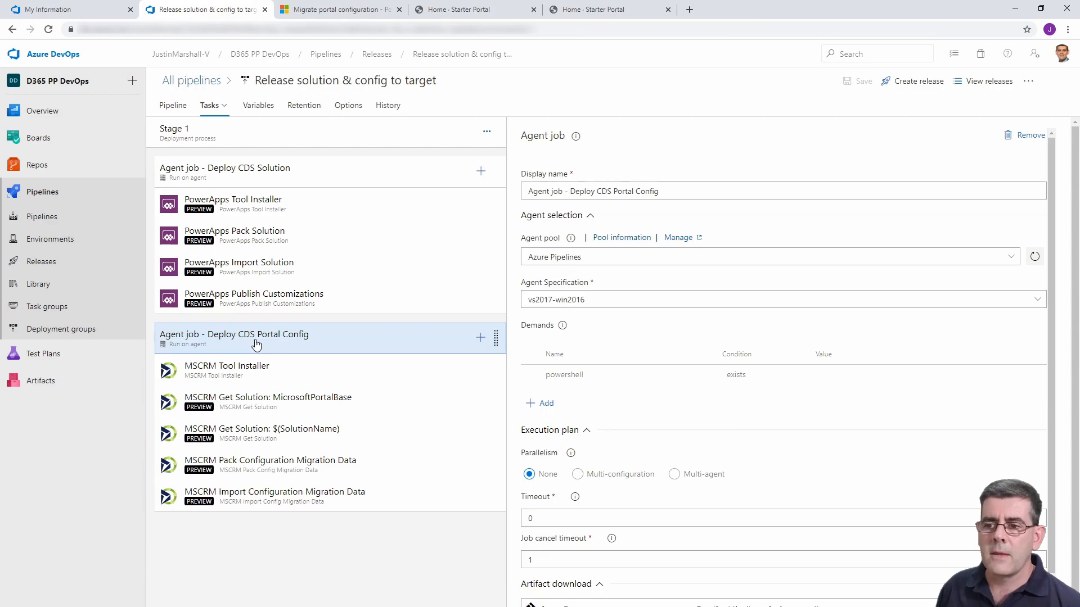
scroll(748, 421, "down", 3)
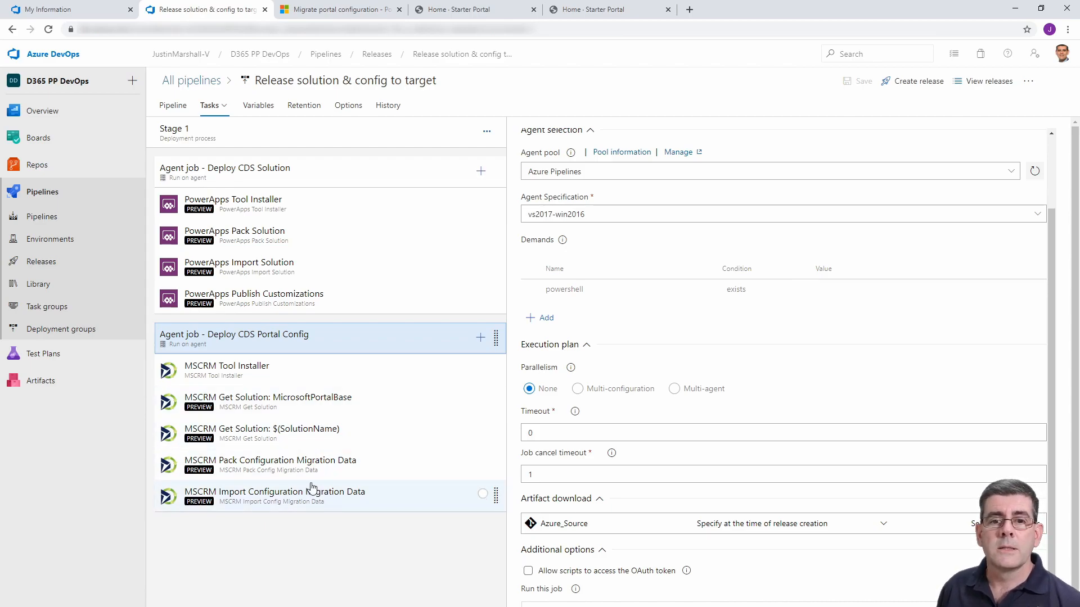
Open the "Solution & Config to Version Control" pipeline's runs, and compare the home pages of the development and target Starter Portals.
left_click(51, 226)
left_click(331, 207)
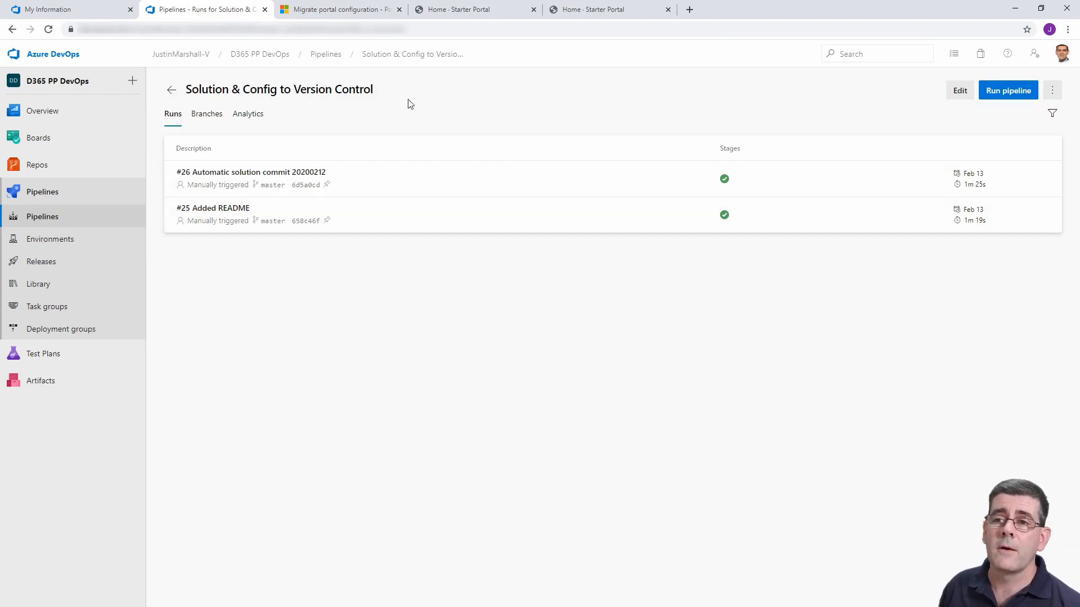
left_click(477, 12)
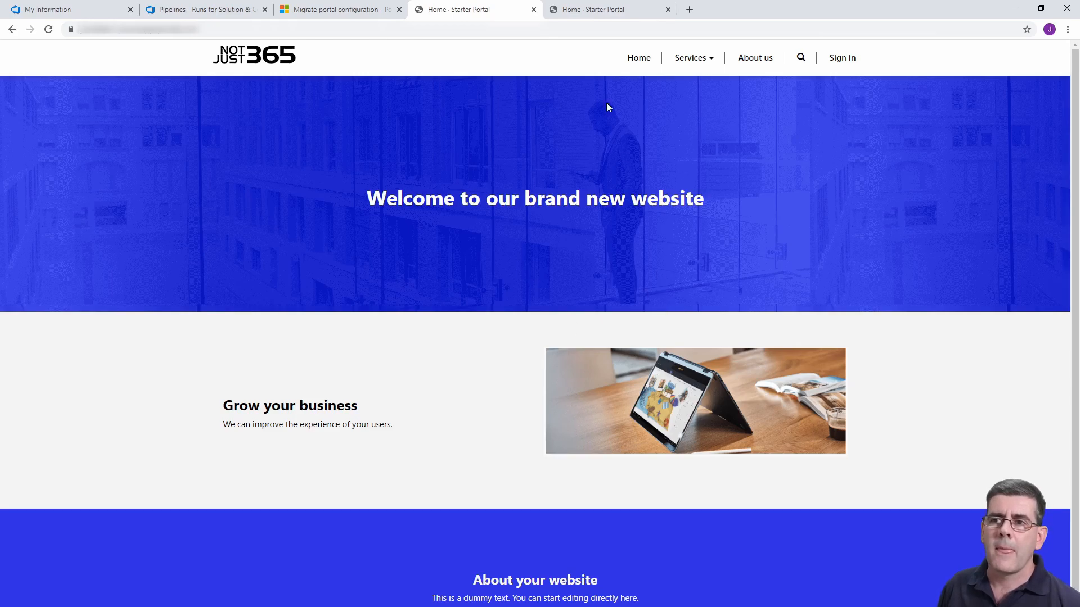
left_click(599, 15)
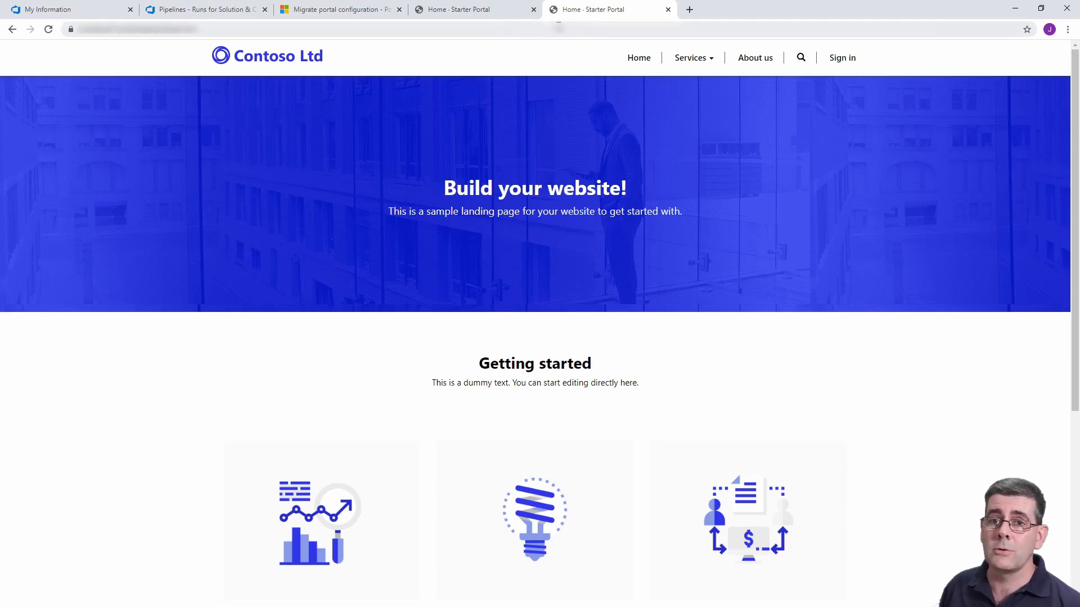
left_click(499, 14)
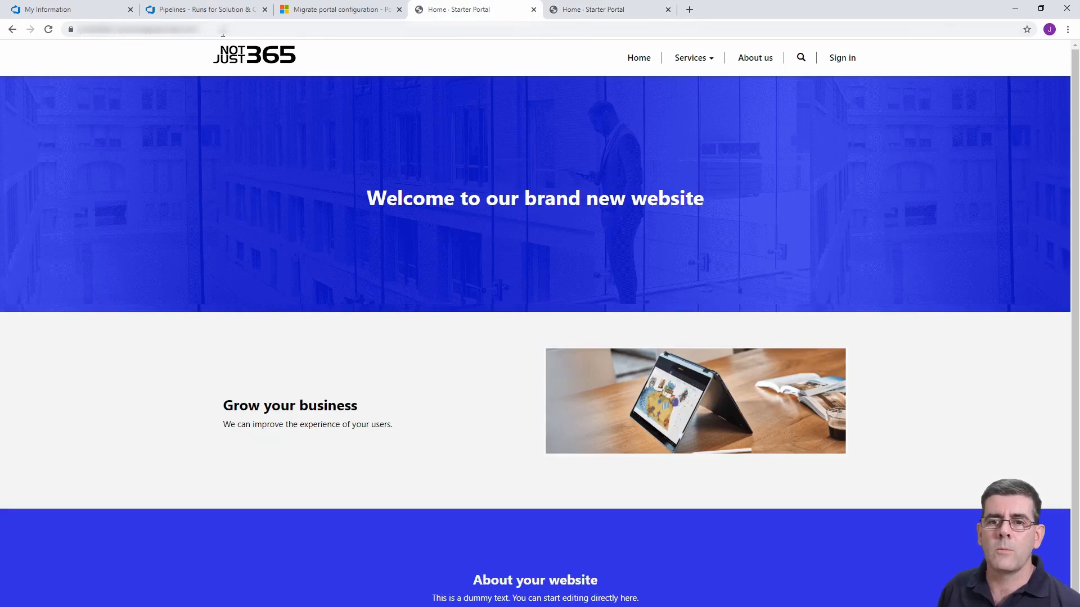
Return to Azure DevOps and run the "Solution & Config to Version Control" pipeline on the master branch with the preset agent settings.
left_click(213, 13)
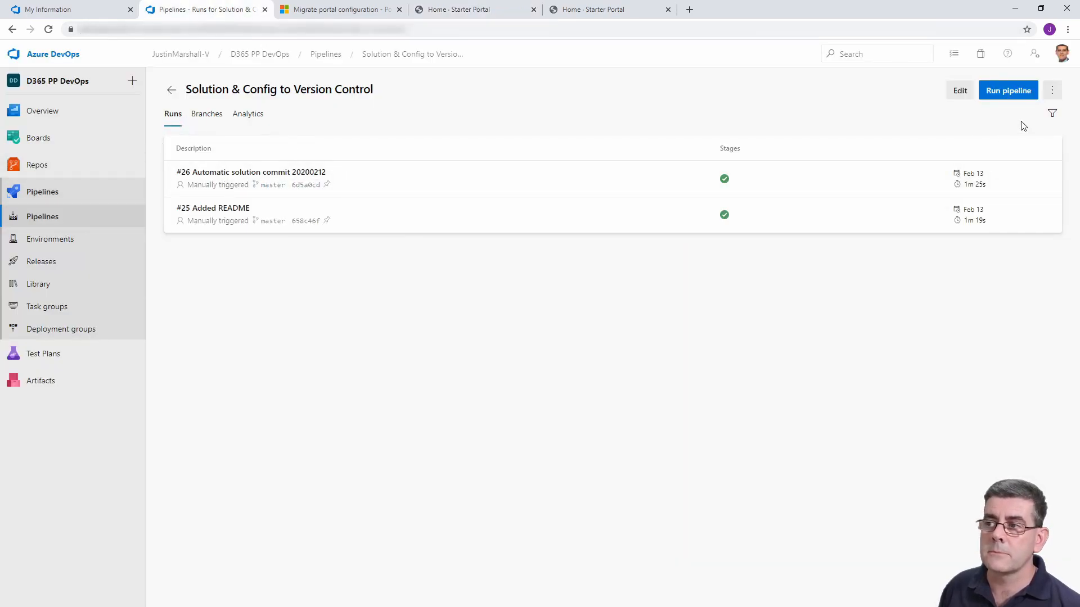
left_click(1007, 93)
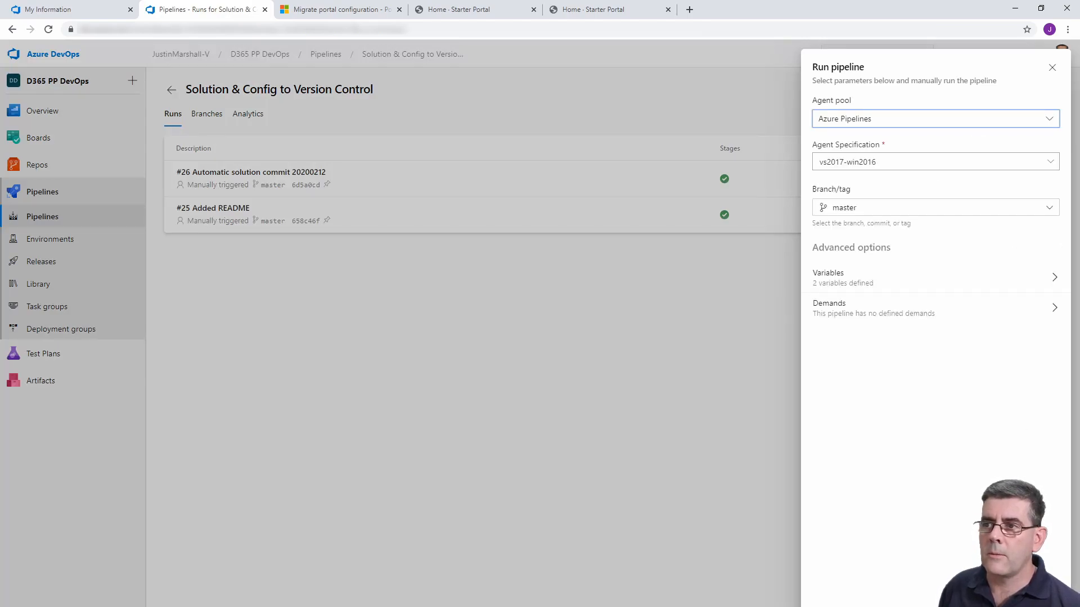
left_click(1045, 587)
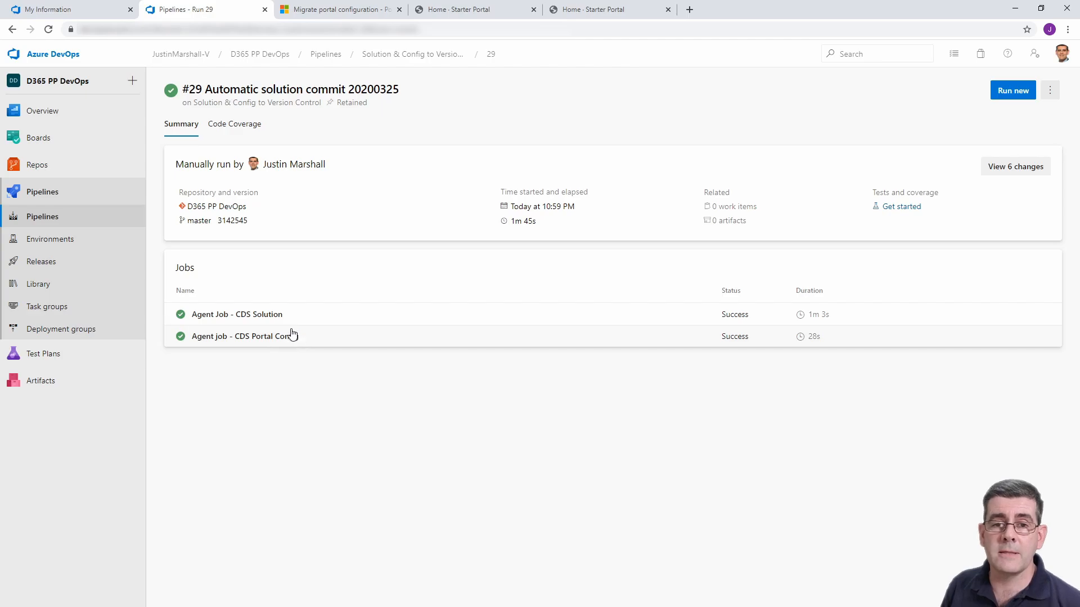
Inspect the extracted portal data files in the repository's CDS_Data/Portal/Extracted folder and collapse the CDS_Data folder.
left_click(83, 166)
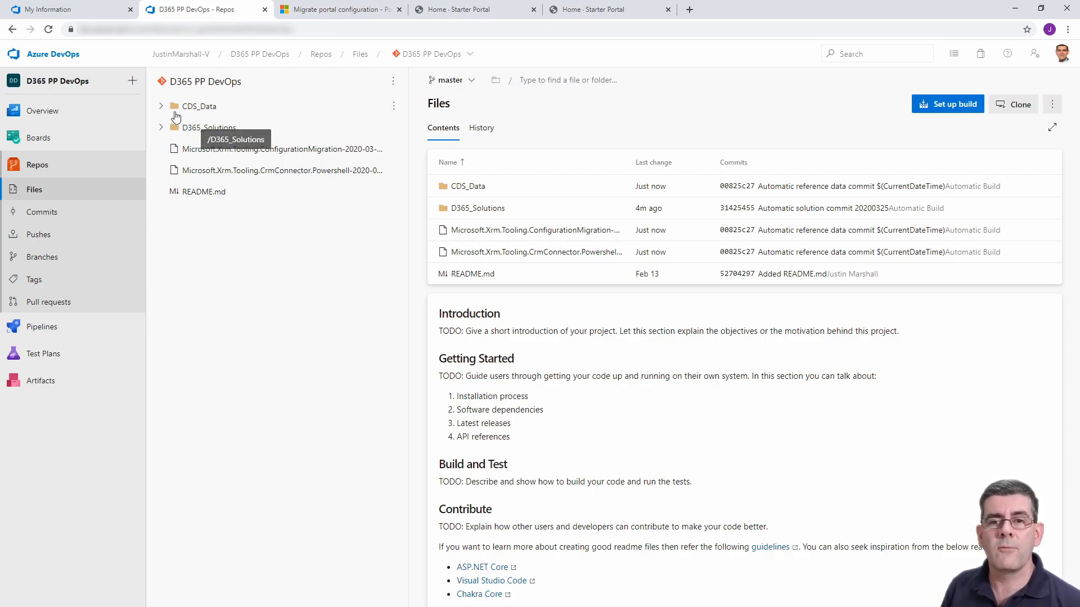
left_click(161, 107)
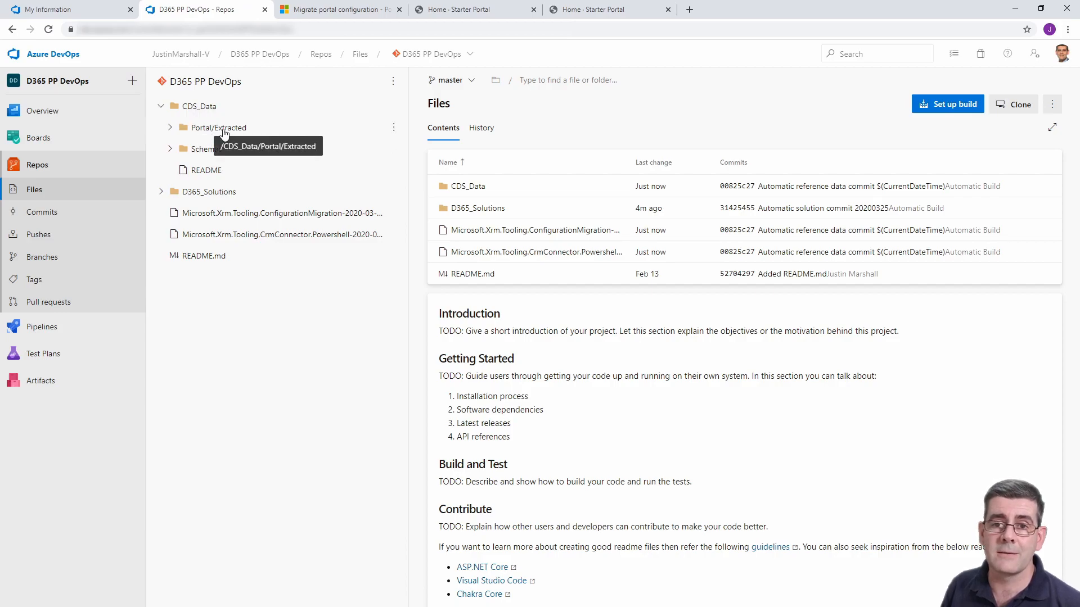
left_click(170, 128)
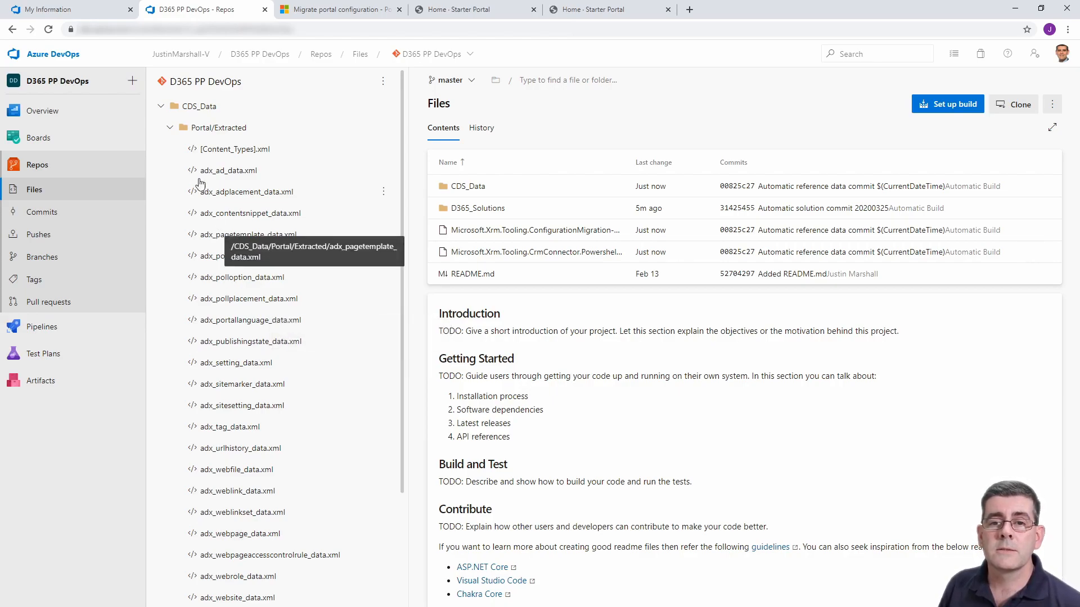
left_click(161, 107)
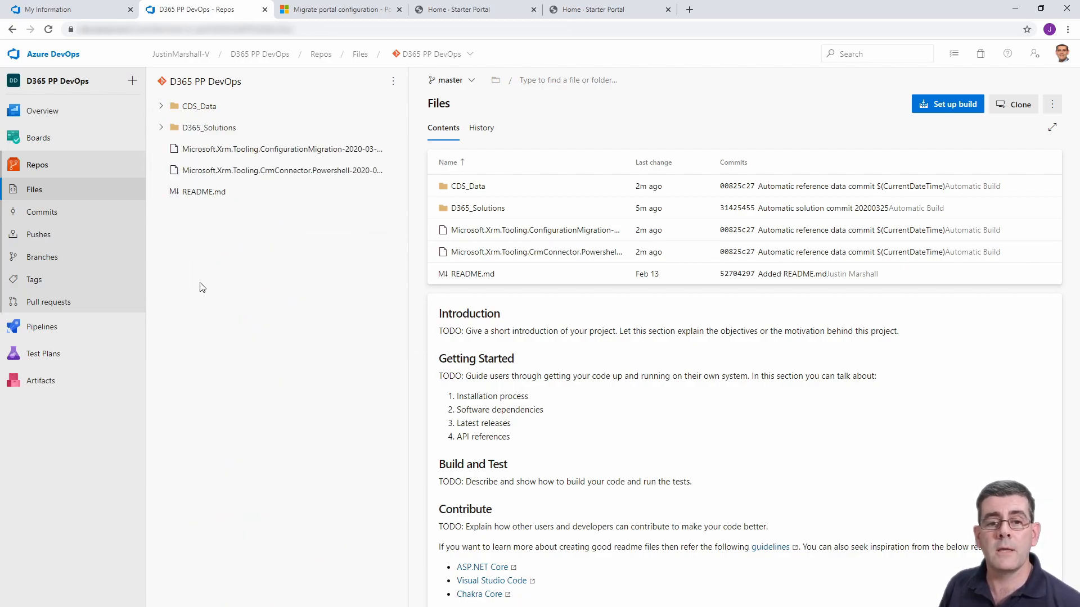
Open the Stage 1 deployment logs of Release-3 in the "Release solution & config to target" release pipeline.
left_click(59, 330)
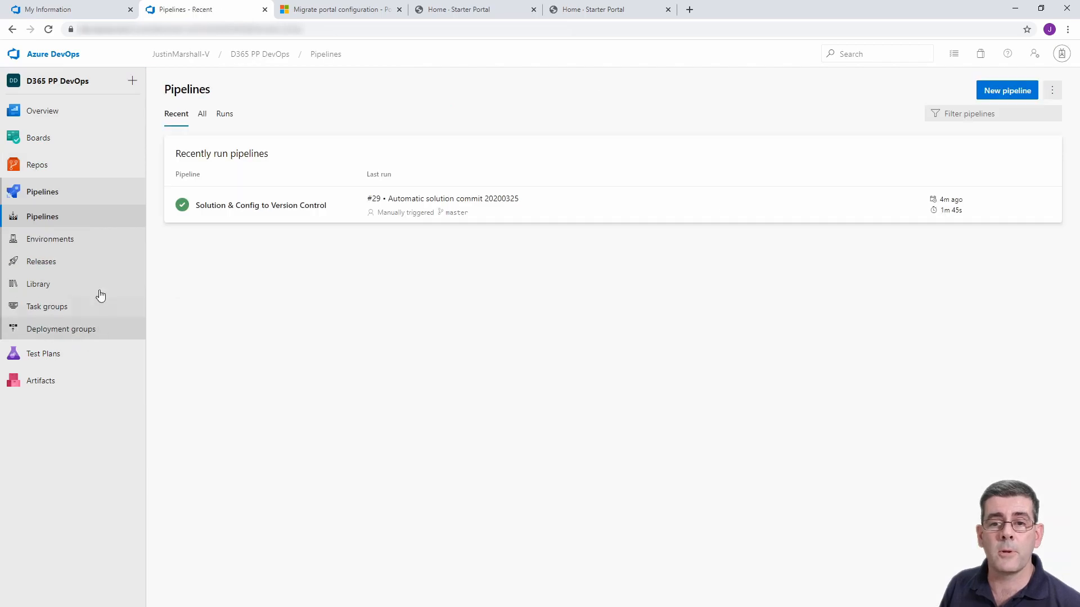
left_click(58, 265)
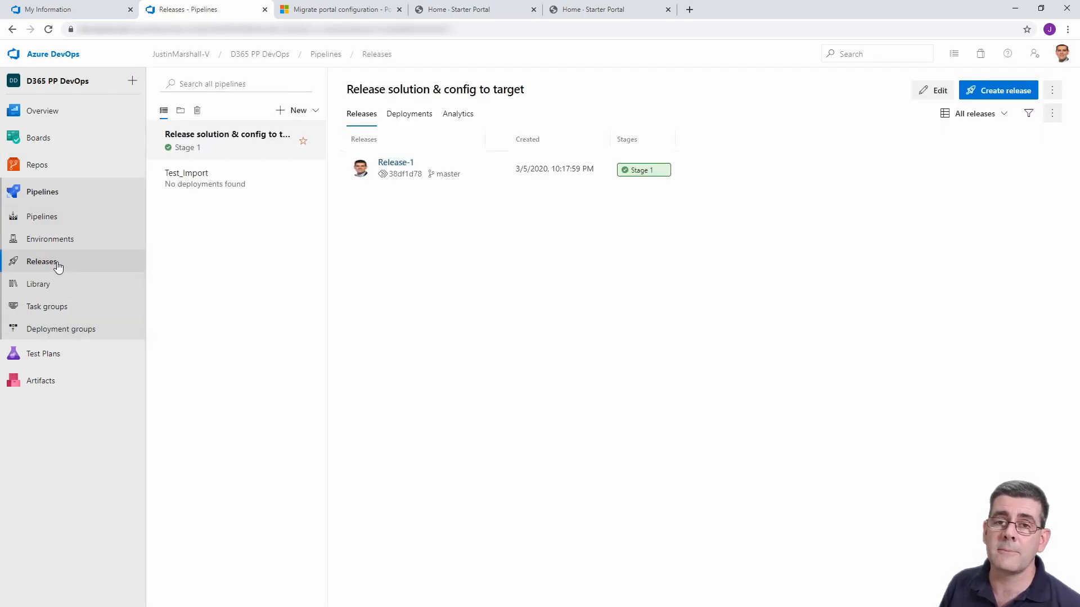
left_click(644, 169)
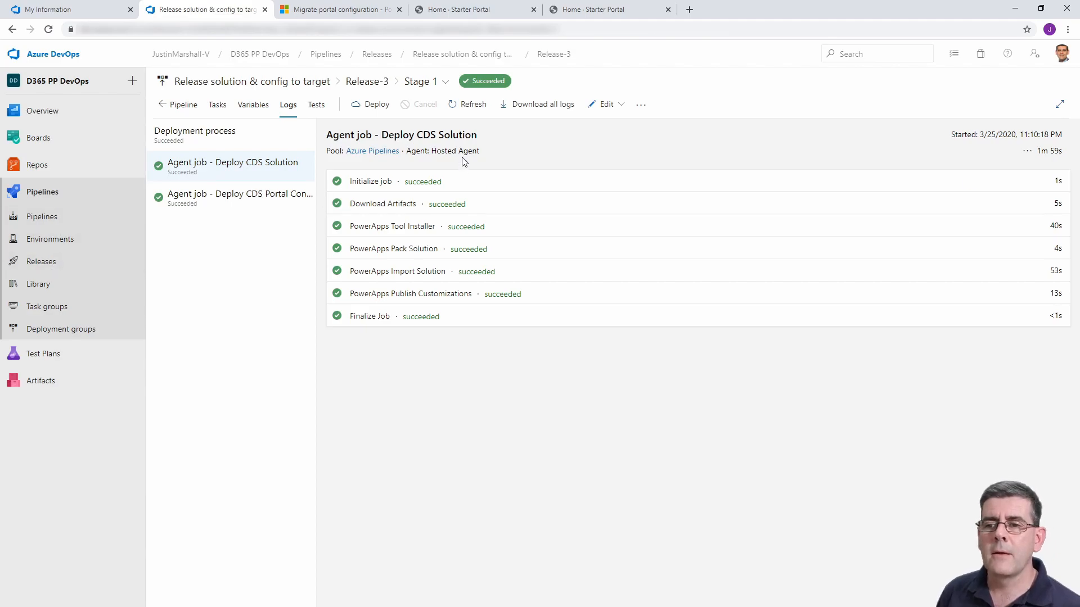
Check the Pack and Import Configuration Migration Data tasks in the release pipeline's definition, and view the target Starter Portal's home page.
left_click(618, 106)
left_click(596, 150)
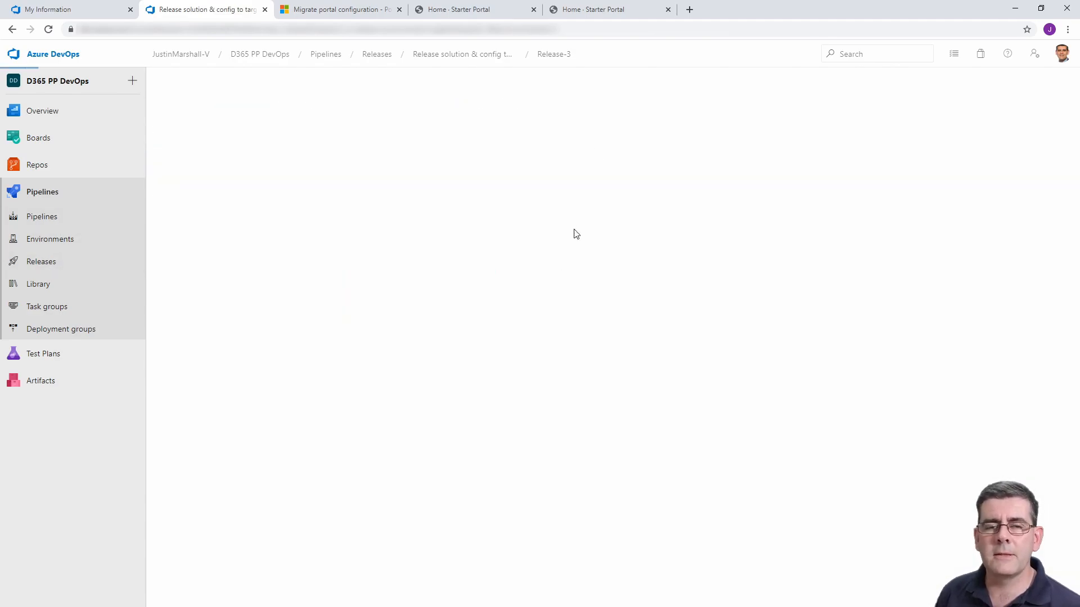
left_click(400, 236)
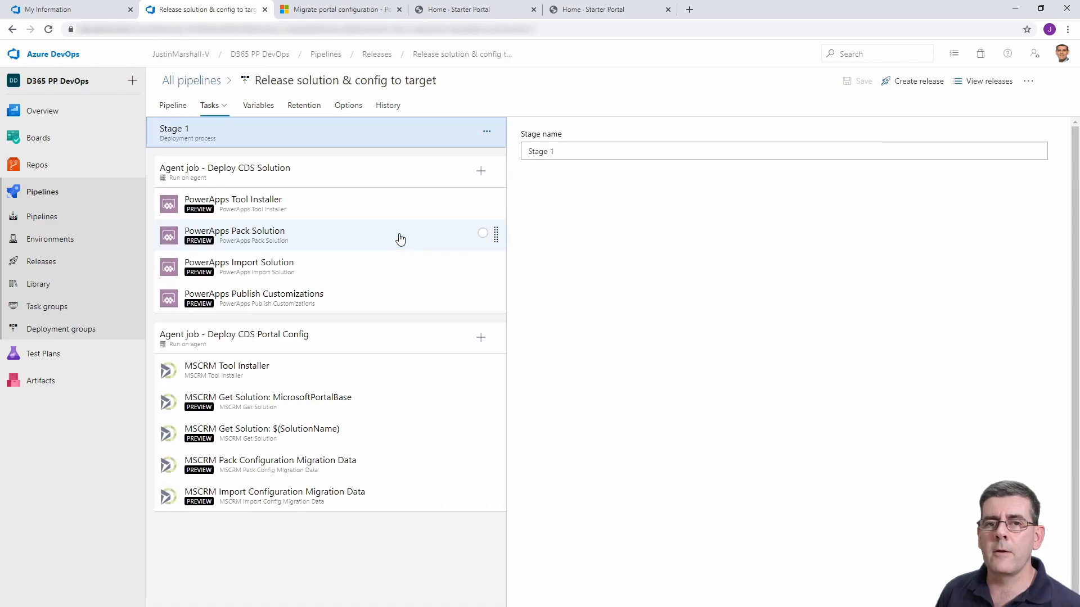
left_click(340, 473)
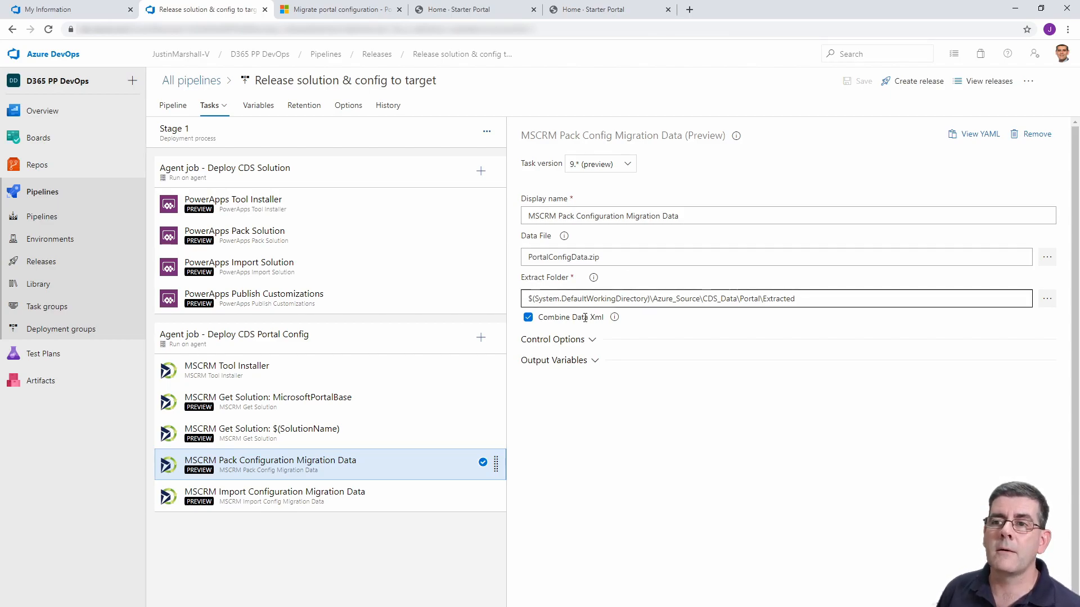
left_click(384, 496)
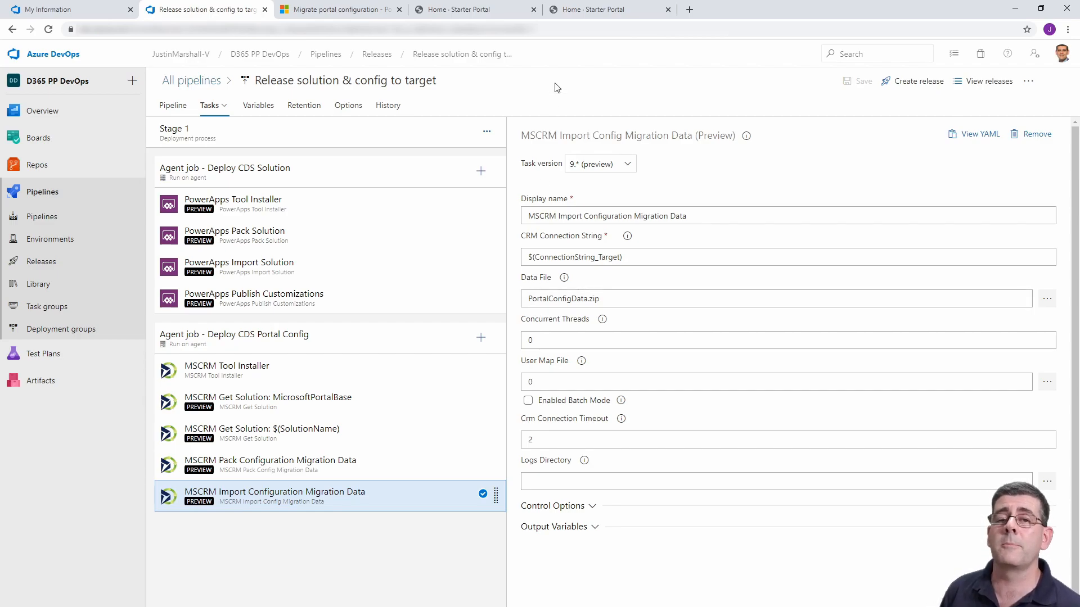
left_click(583, 17)
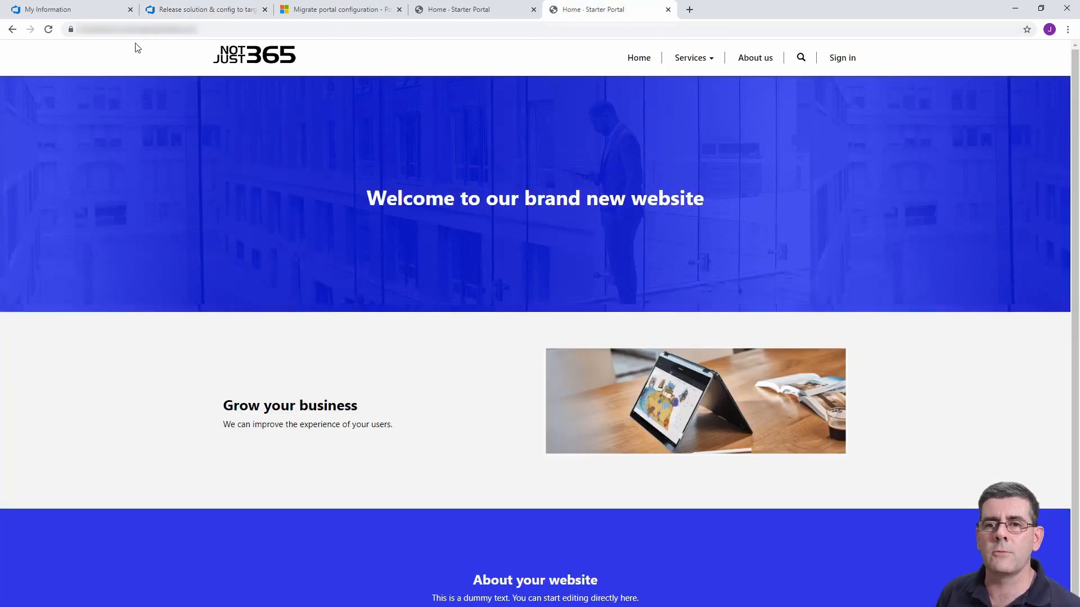